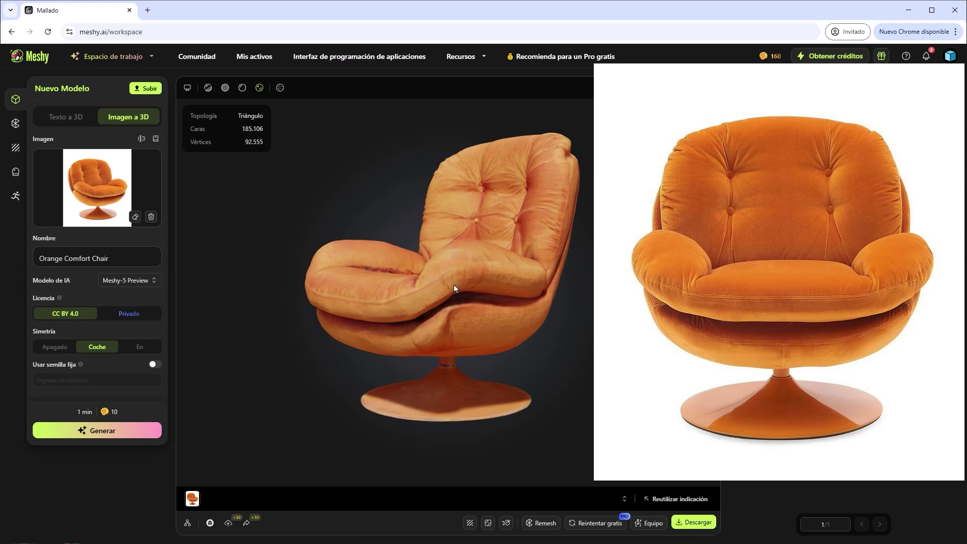
Step: Orbit the minotaur model to inspect it
mouse_move(454, 285)
left_mouse_down()
mouse_move(379, 255)
mouse_move(425, 328)
mouse_move(521, 330)
mouse_move(535, 294)
left_mouse_up()
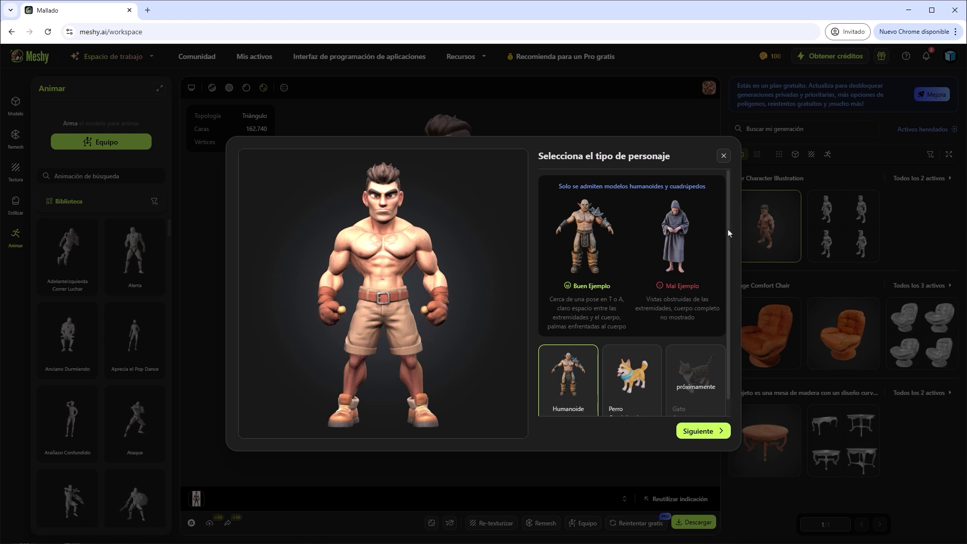
Step: Choose Humanoid, zero the X/Y rotation and offset, and set the height to 1.67 m
scroll(728, 232, "down", 1)
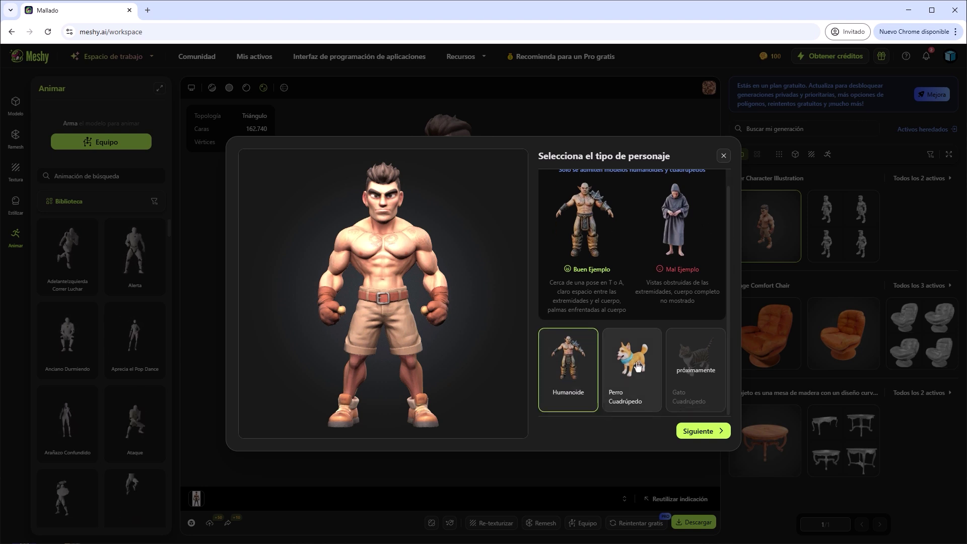
left_click(700, 434)
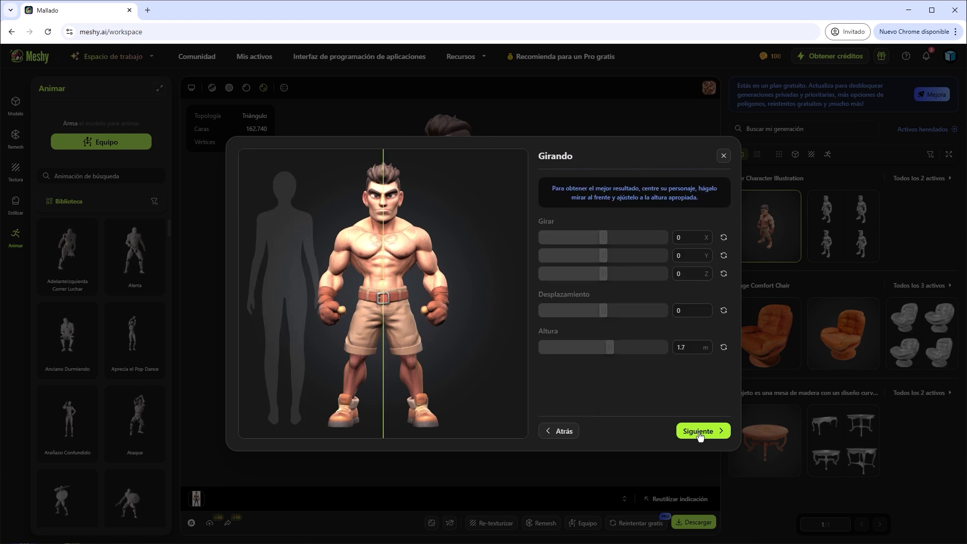
left_click_drag(603, 238, 601, 273)
left_click(686, 237)
type("0")
left_click(678, 256)
type("0.")
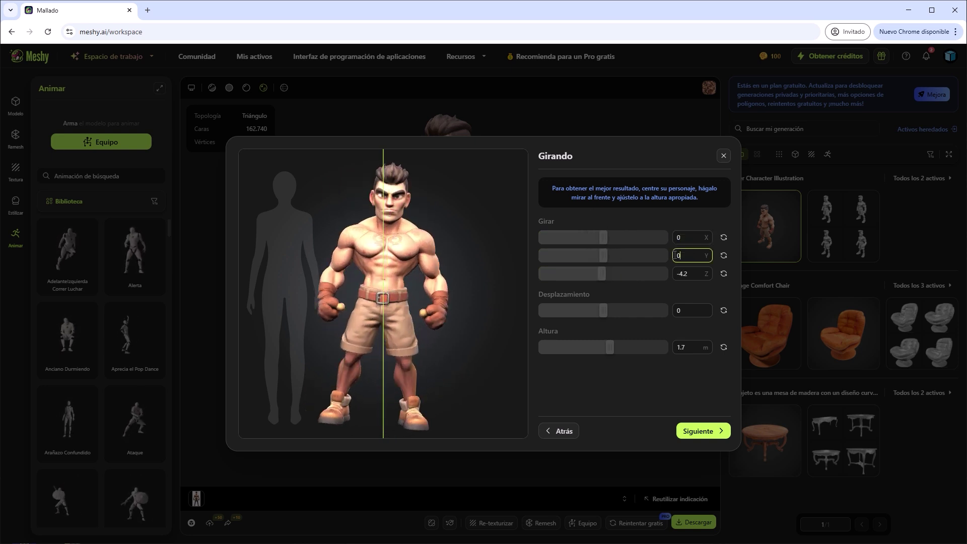
type("0")
left_click_drag(603, 311, 605, 310)
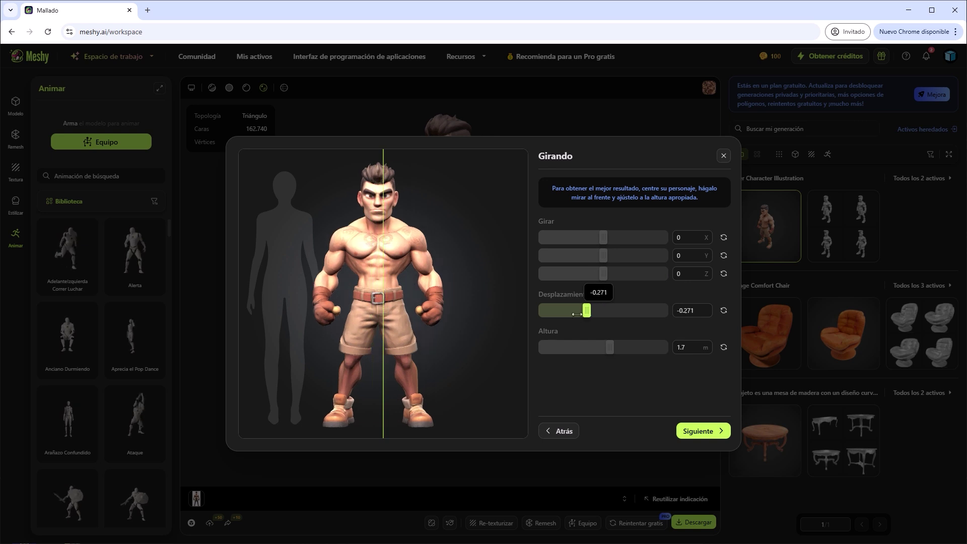
triple_click(685, 311)
type("0")
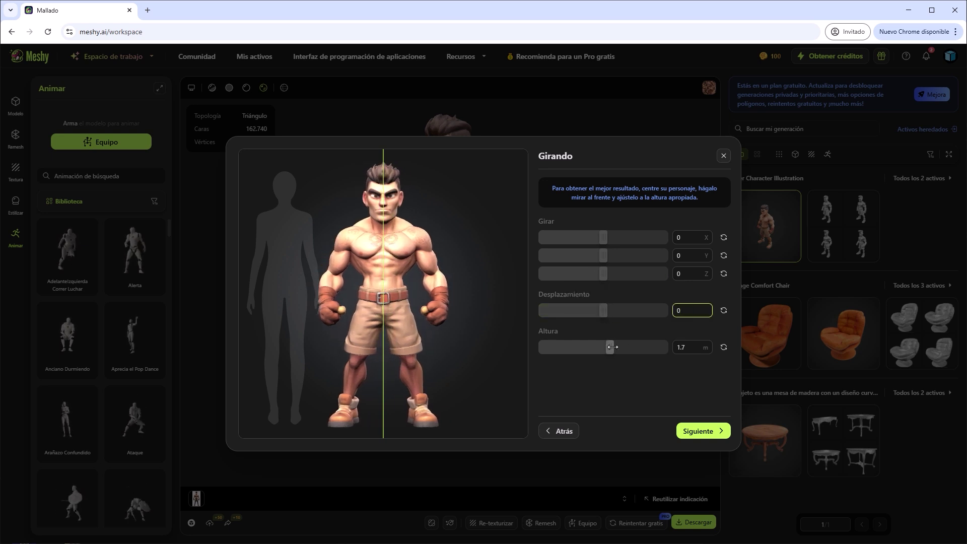
left_click_drag(612, 347, 608, 347)
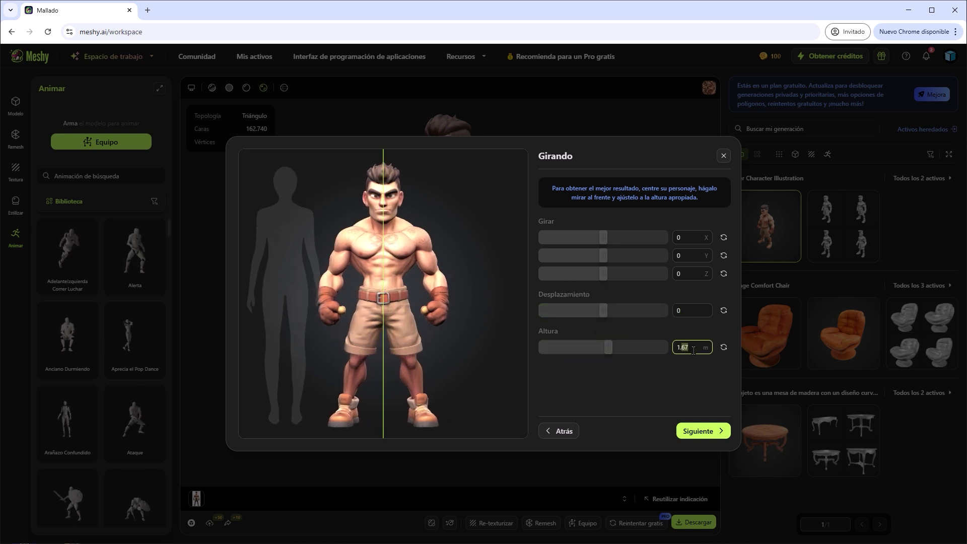
left_click(699, 432)
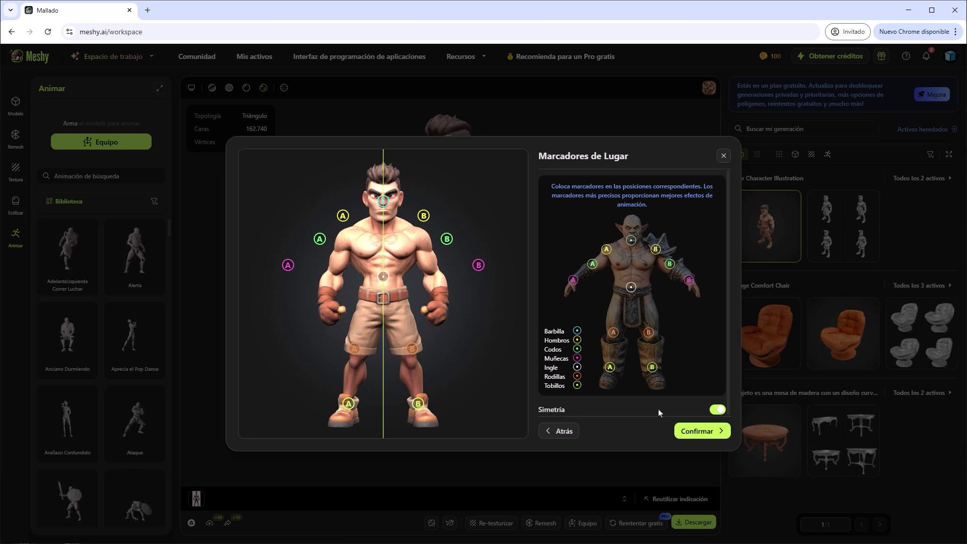
Step: Place the wrist, chin, groin and knee markers on the boxer's hands, chin, belt and knees
left_click_drag(291, 272, 303, 281)
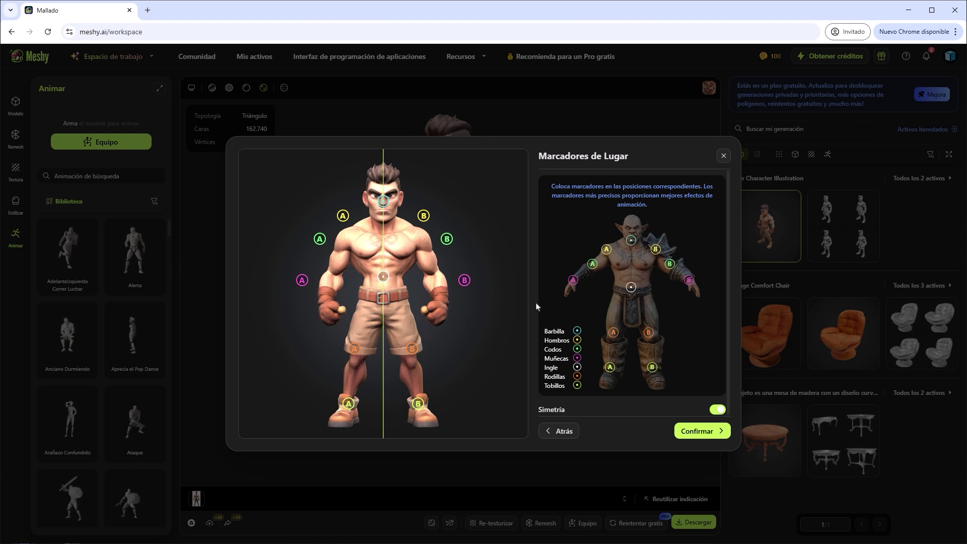
mouse_move(383, 201)
left_mouse_down()
mouse_move(383, 218)
mouse_move(342, 219)
mouse_move(328, 301)
left_mouse_up()
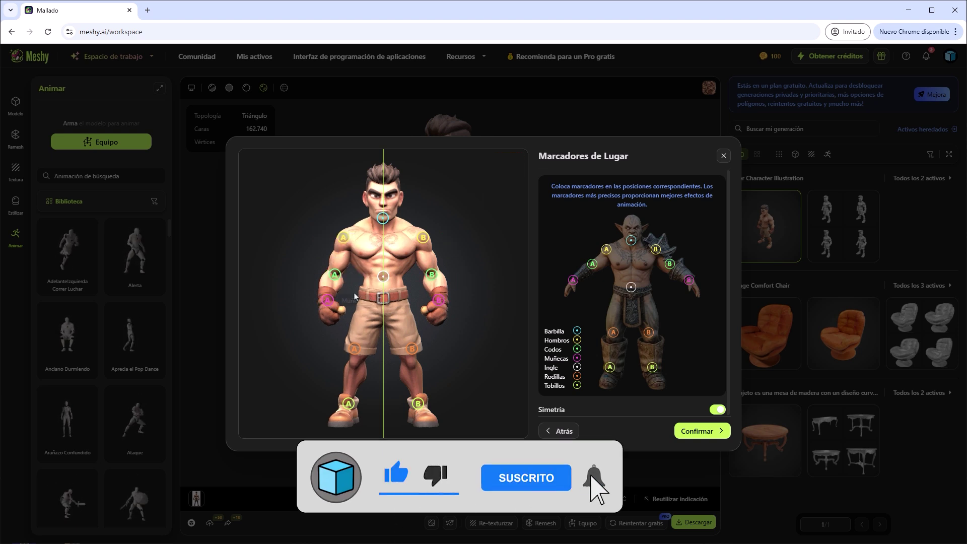
left_click_drag(383, 277, 383, 291)
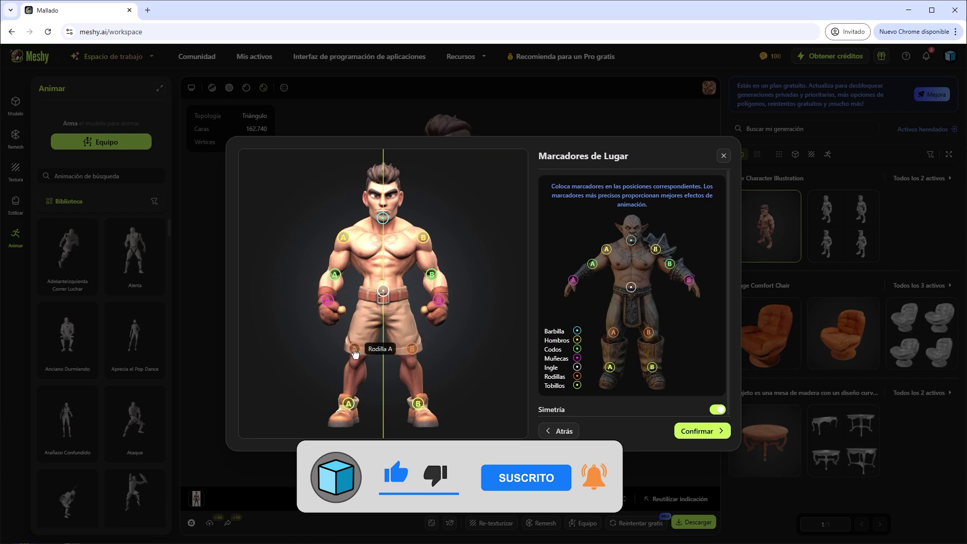
left_click_drag(354, 350, 356, 362)
left_click_drag(348, 404, 347, 409)
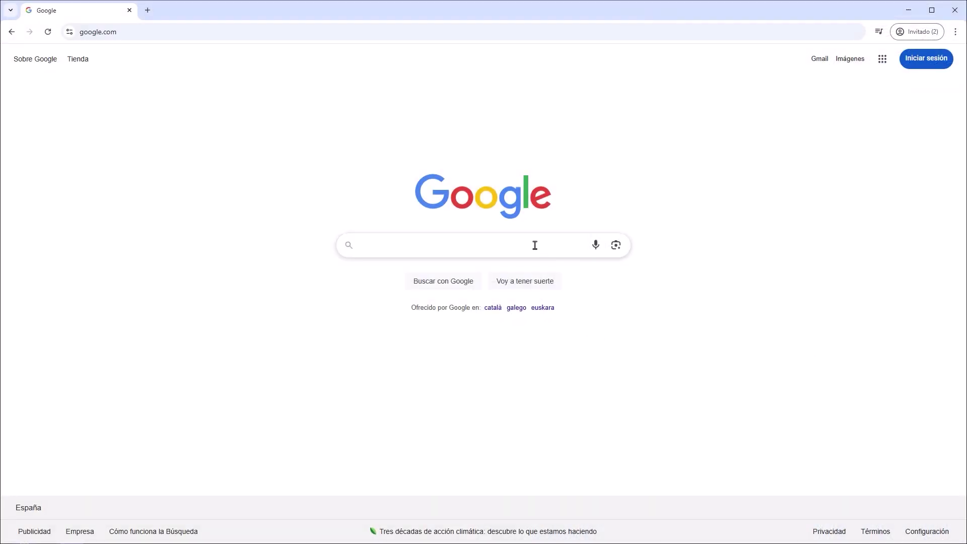
Step: Search 'openai', open the Generador de Prompts de Imágenes GPT and send 'Empecemos'
left_click(535, 246)
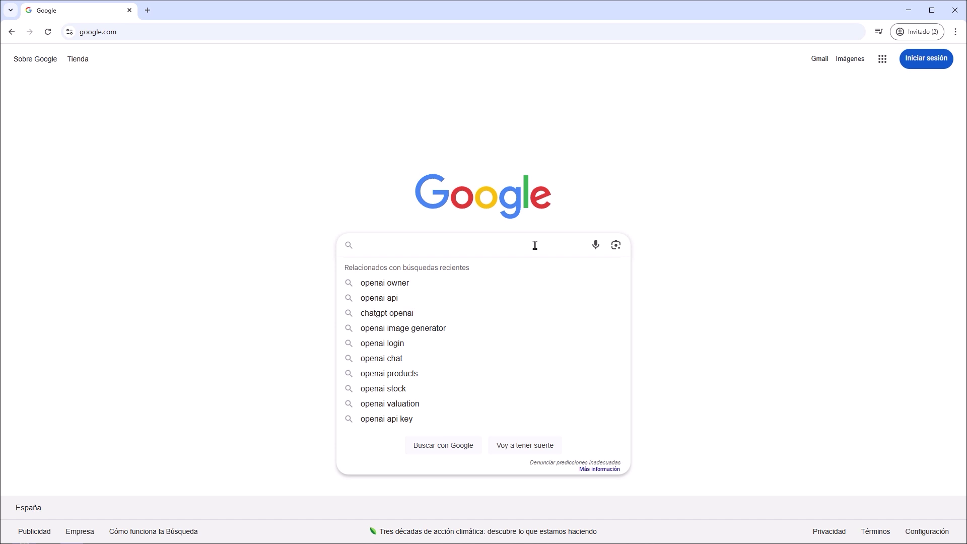
type("open")
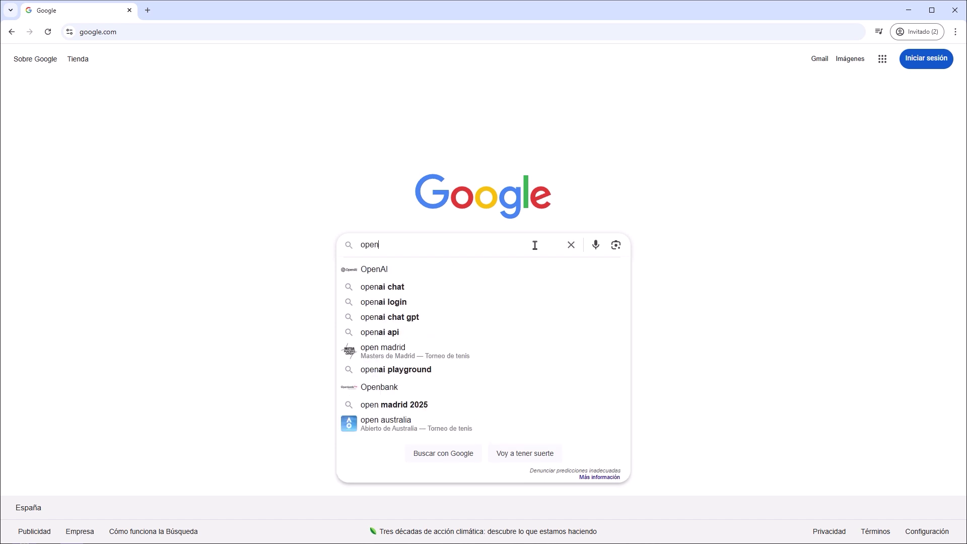
type("ai")
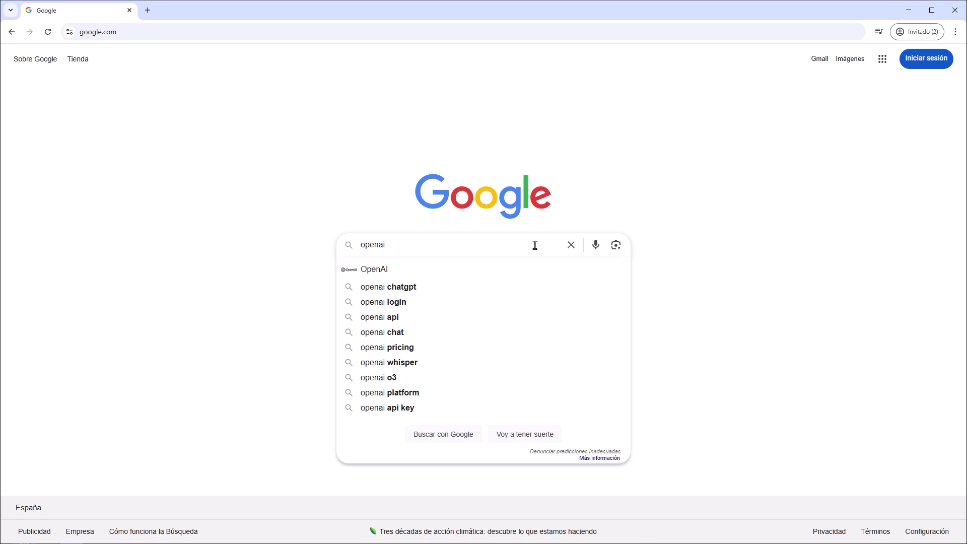
key("Return")
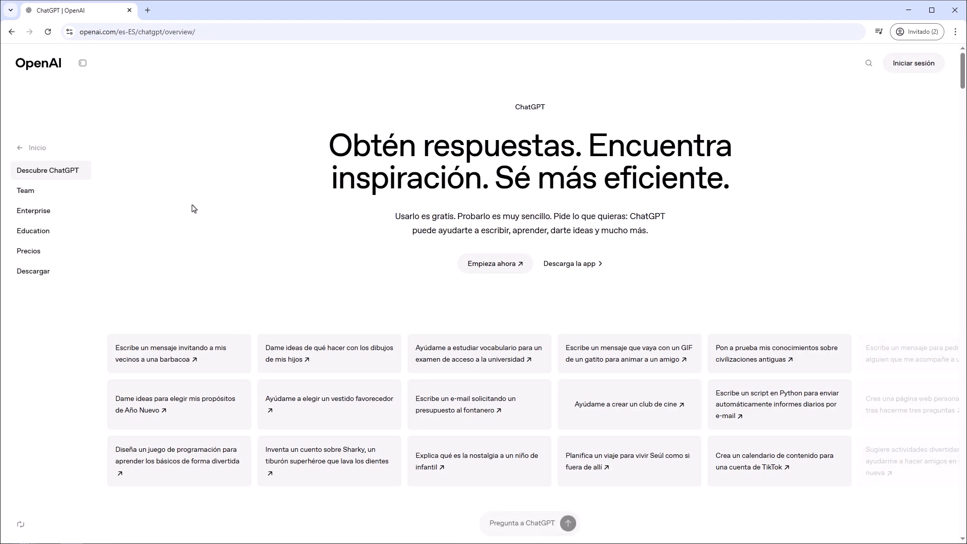
left_click(507, 269)
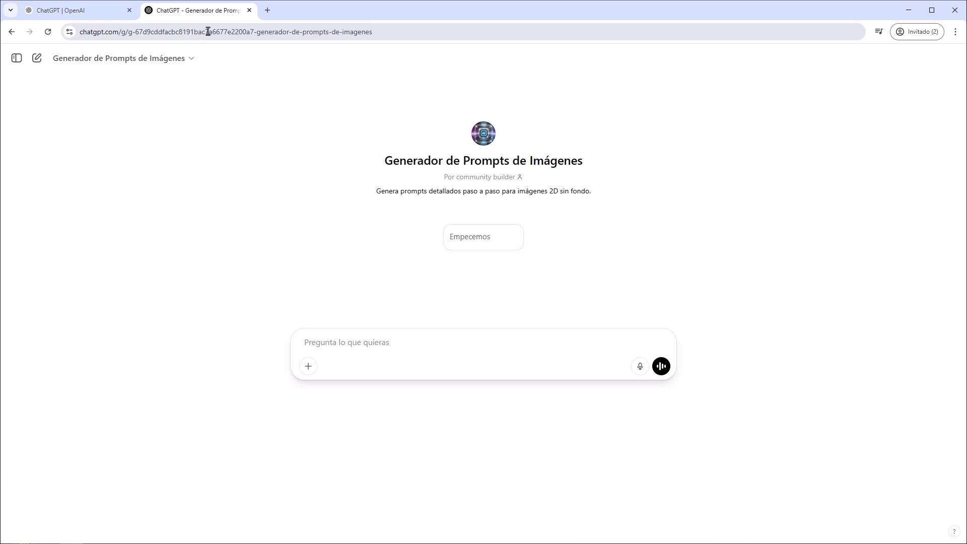
left_click(498, 239)
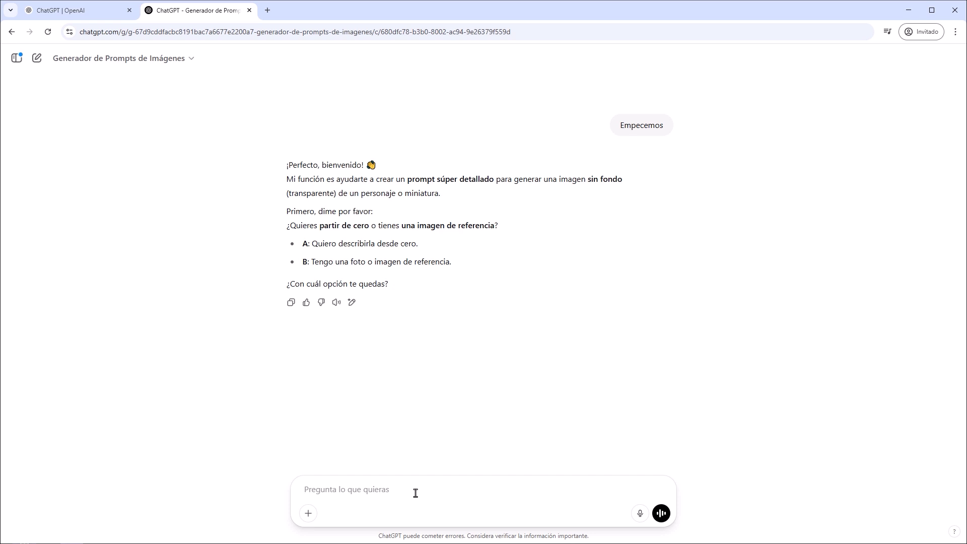
Step: Answer A, 'ciencia ficcion un robot' and 'realista', then draft the worn painted-metal, battle-damaged description
type("A")
key("Return")
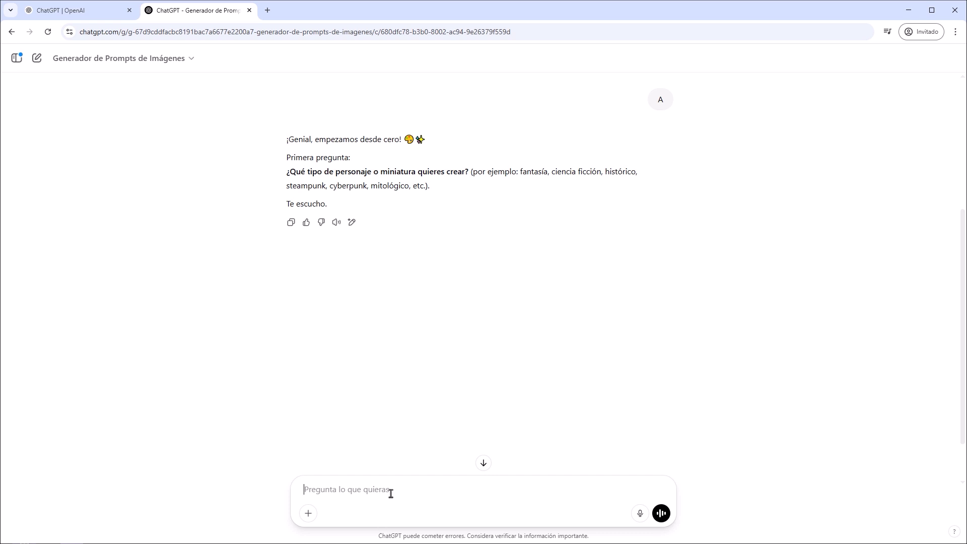
type("ciencia ficcion un robot")
key("Return")
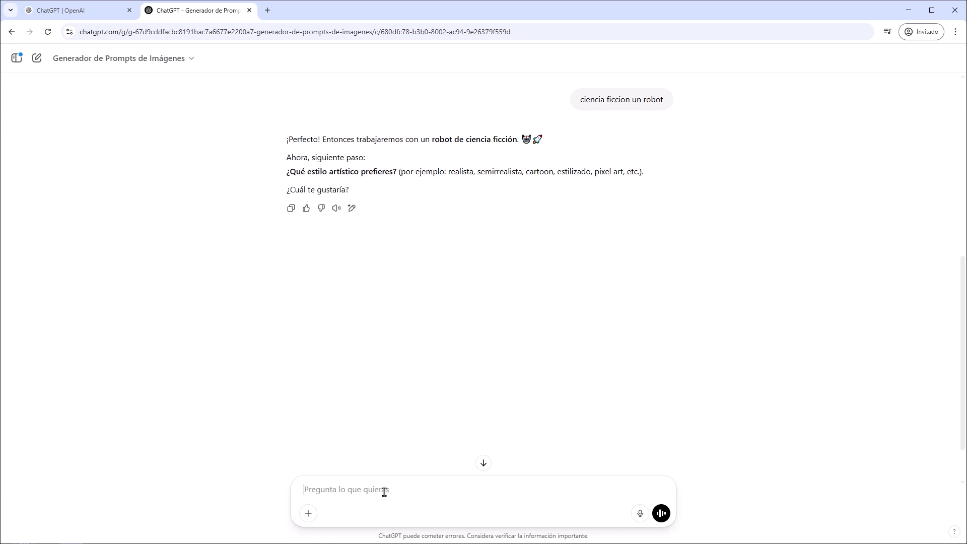
type("realista")
key("Return")
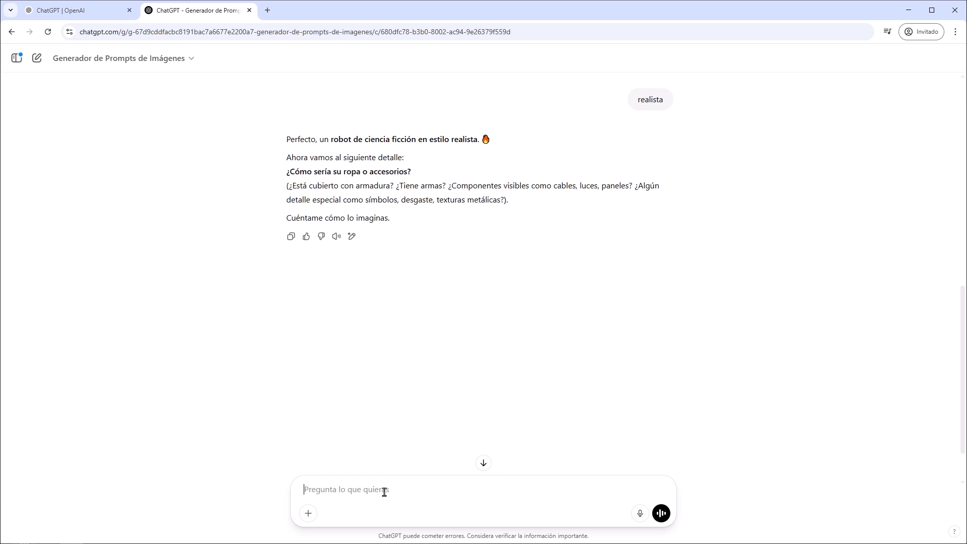
type("esta hecho de metal pintado y desgastado con golpes o disparos por las batallas, tiene armas integradas, luce militar tiene brazos y piernas")
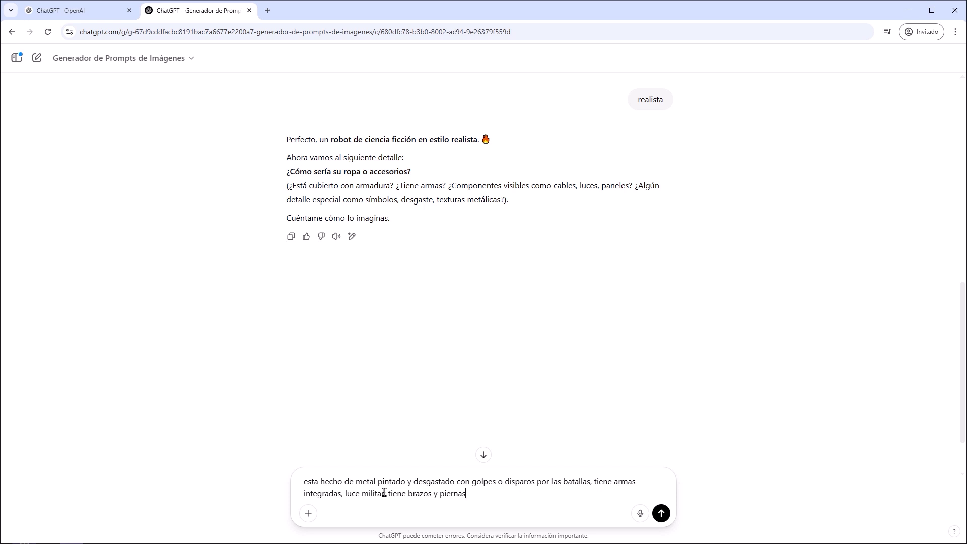
Step: Send the metal description, then the T-pose, 'es épico, desgastado y veterano…' and 'muy detallado' answers
key("Return")
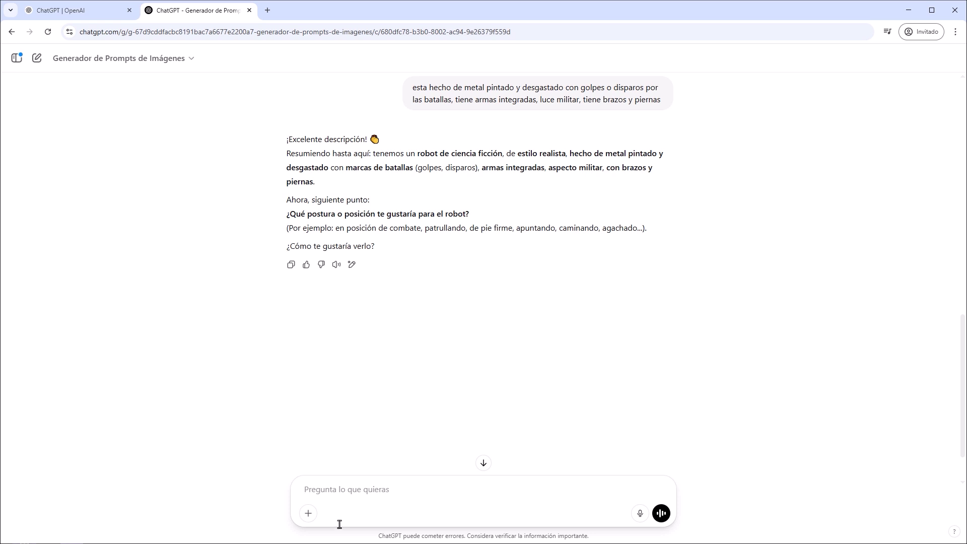
type("en posicion T porque asi luego lo puedo animar")
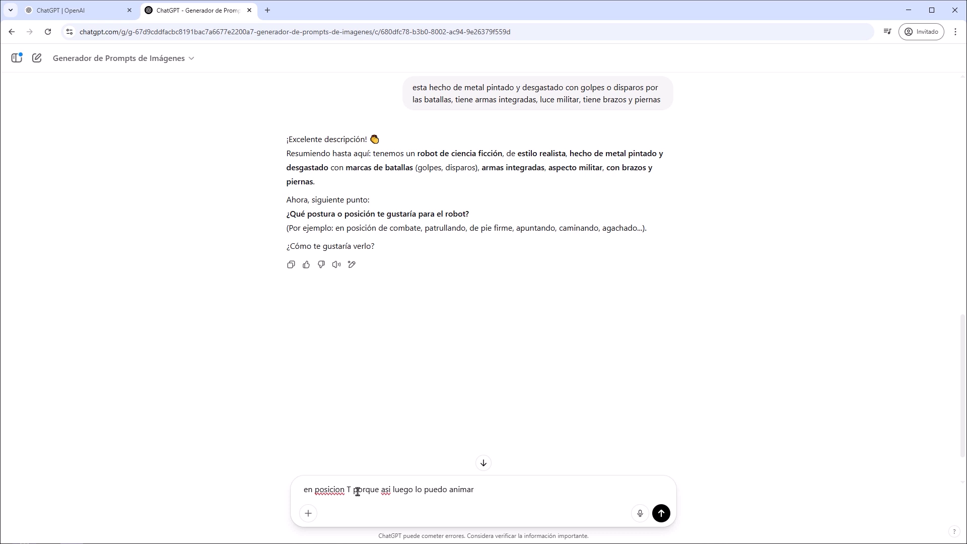
key("Return")
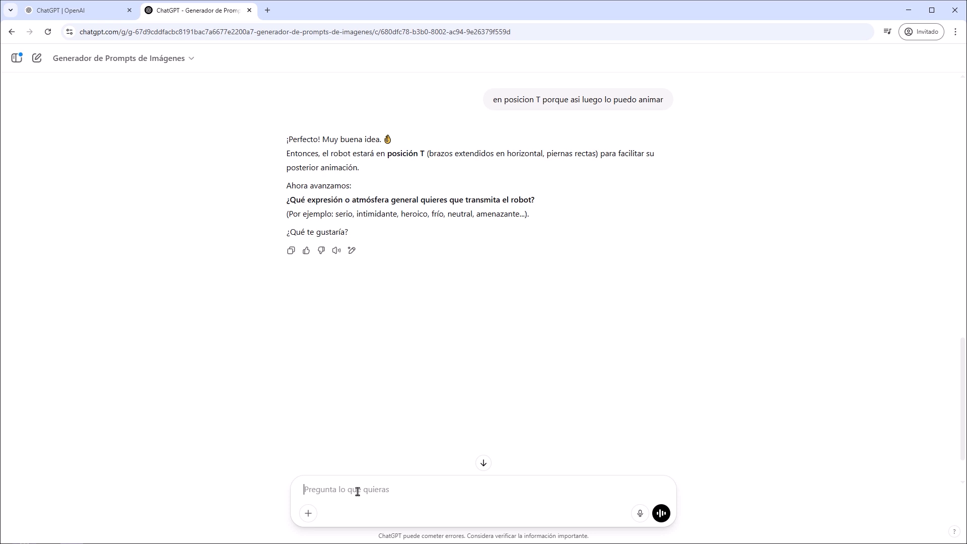
type("es épico, desgastado y veterano con tecnología avanzada")
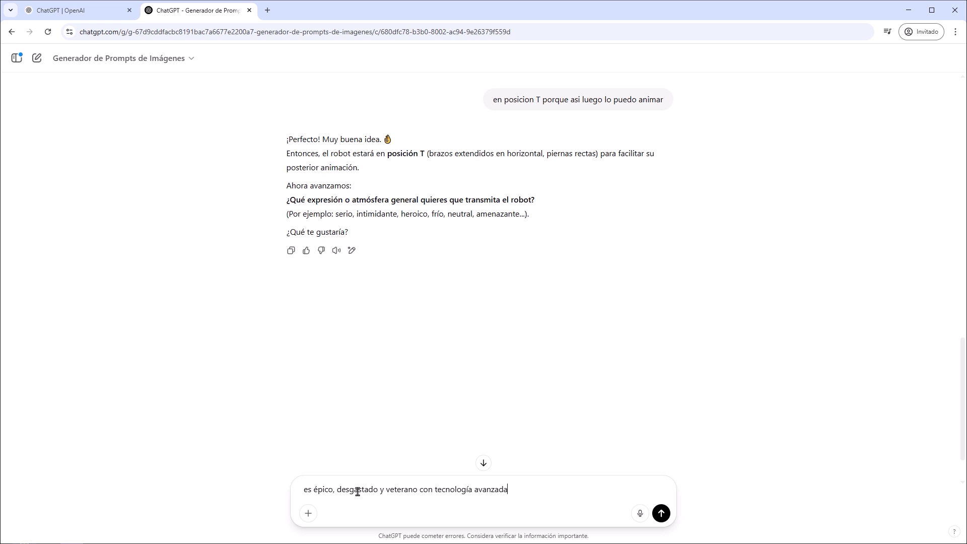
key("Return")
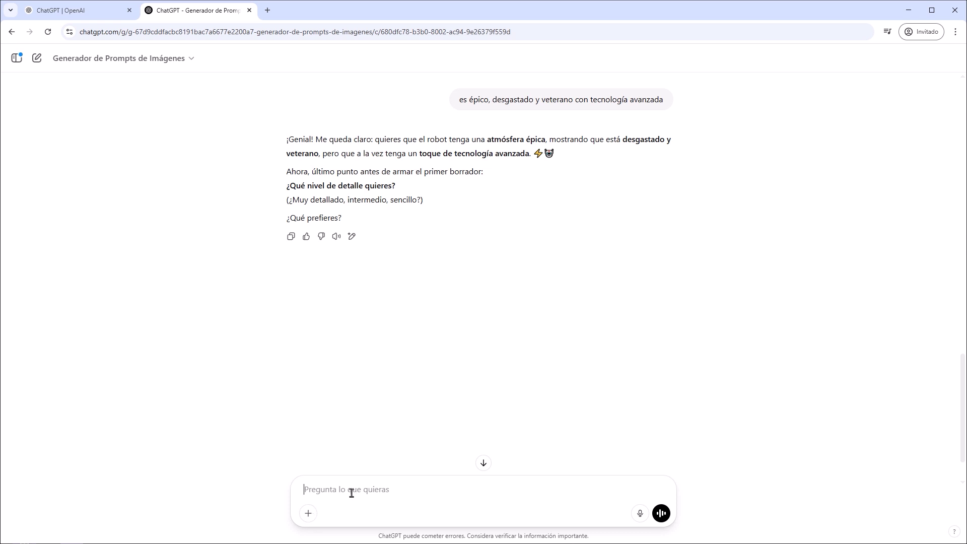
type("muy detallado")
key("Return")
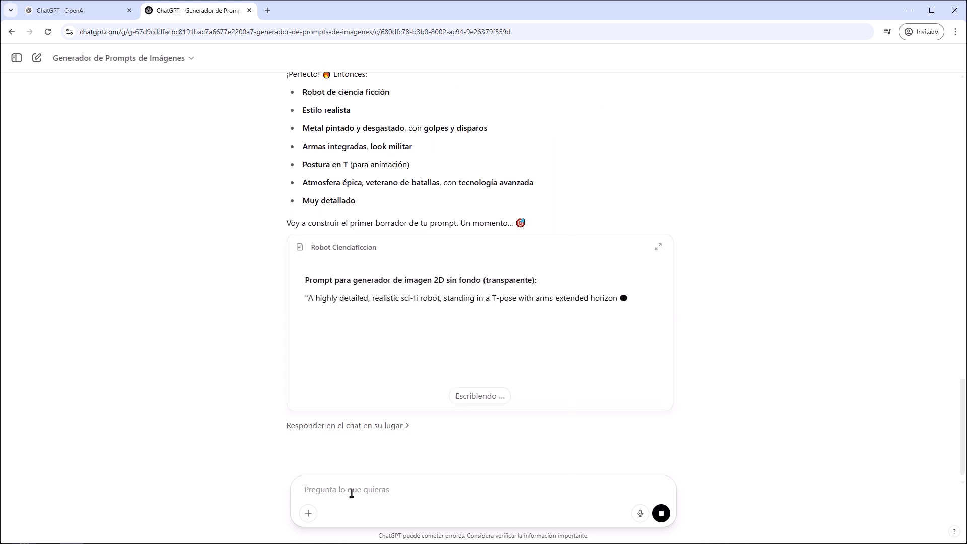
Step: Request 'que sea un robot en el que se puede meter una persona dentro' and copy the revised prompt
left_click_drag(200, 317, 196, 361)
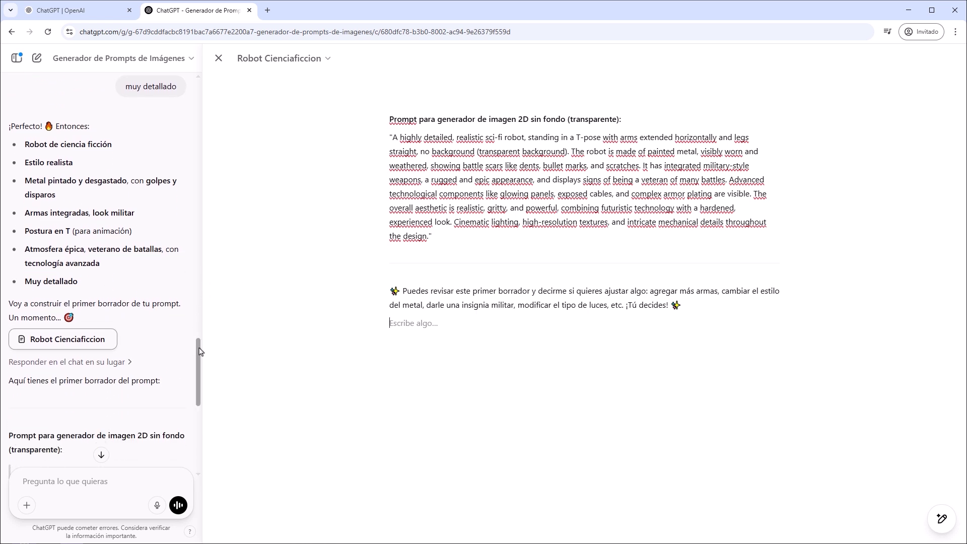
left_click_drag(199, 351, 199, 399)
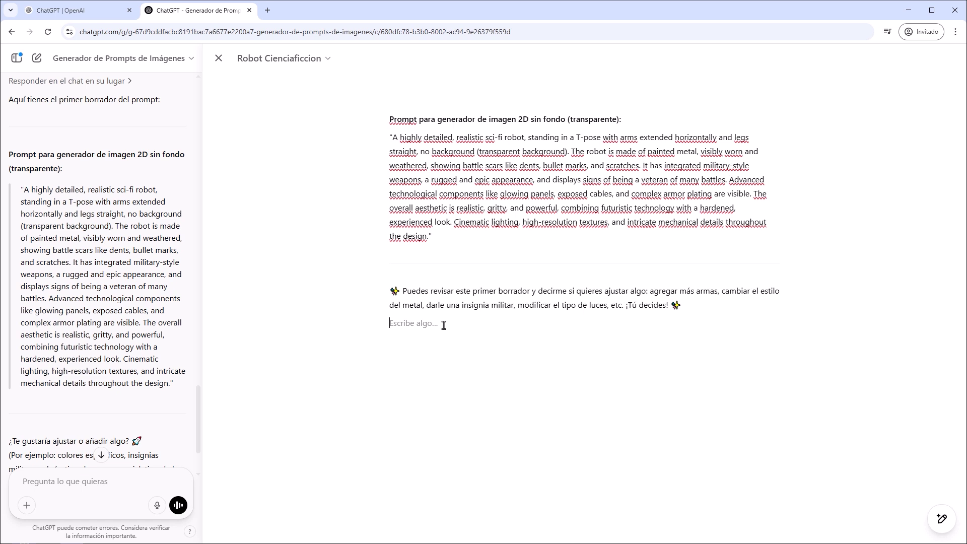
type("que sea un robot en el que se puede meter una persona dentro")
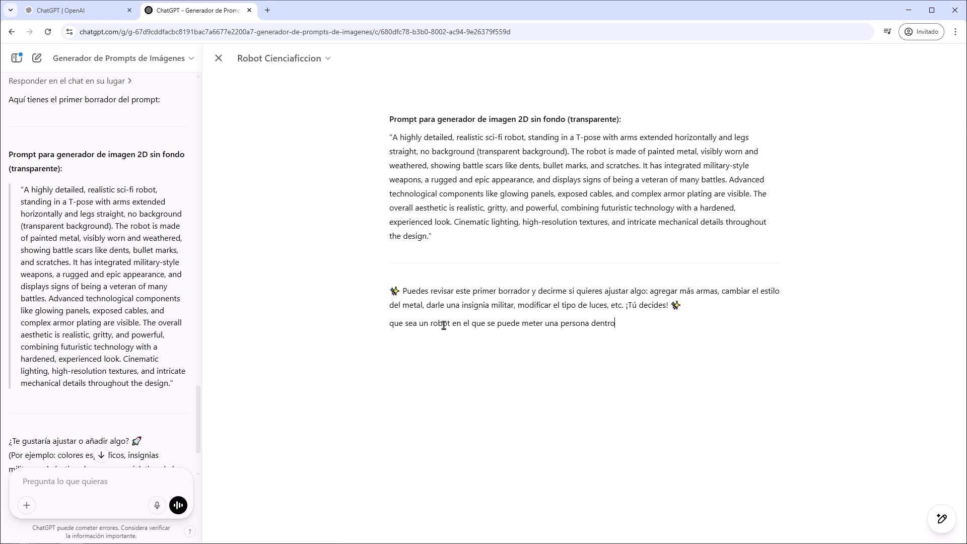
key("Return")
left_click(91, 480)
type("que sea un robot en el que se puede meter una persona dentro")
key("Return")
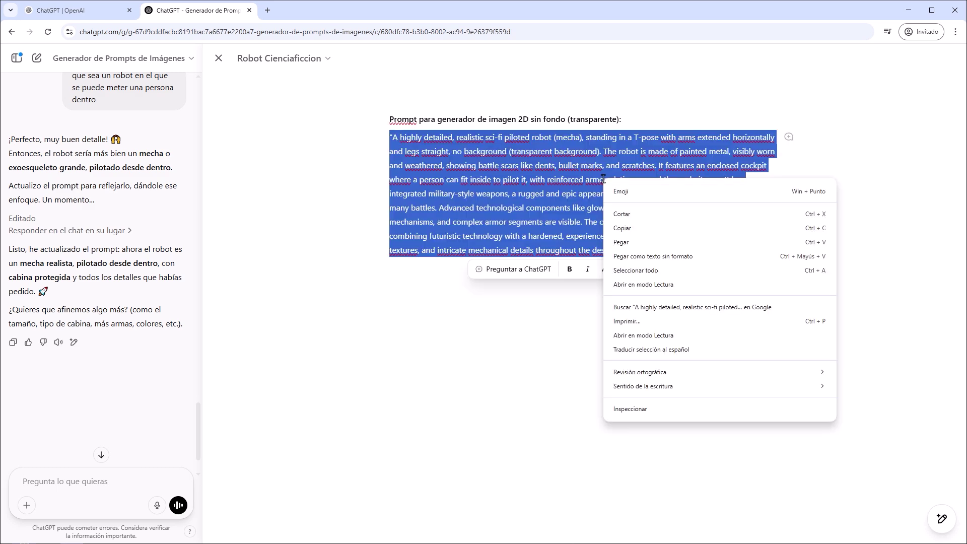
triple_click(509, 138)
right_click(604, 179)
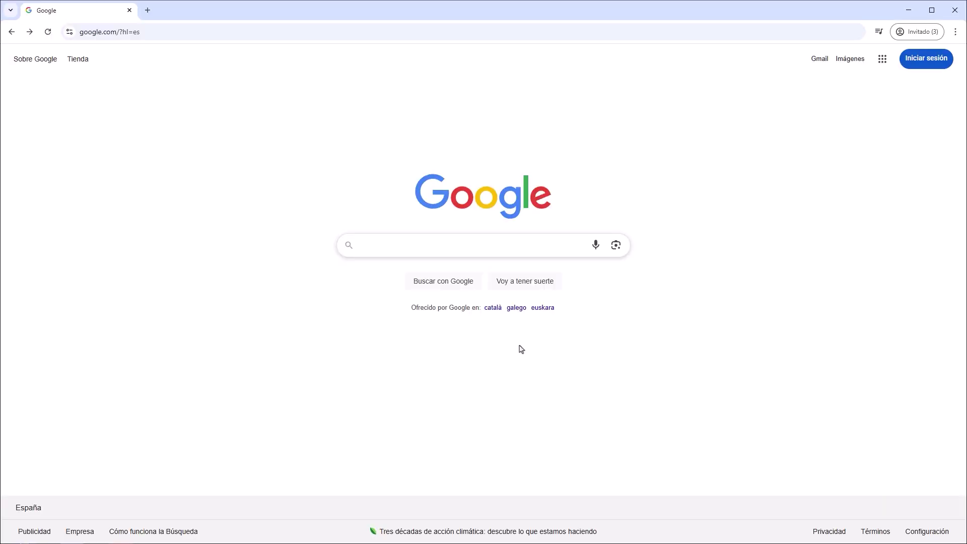
Step: Search 'gemini google', open Gemini and select the 2.0 Flash model
left_click(436, 246)
type("ge")
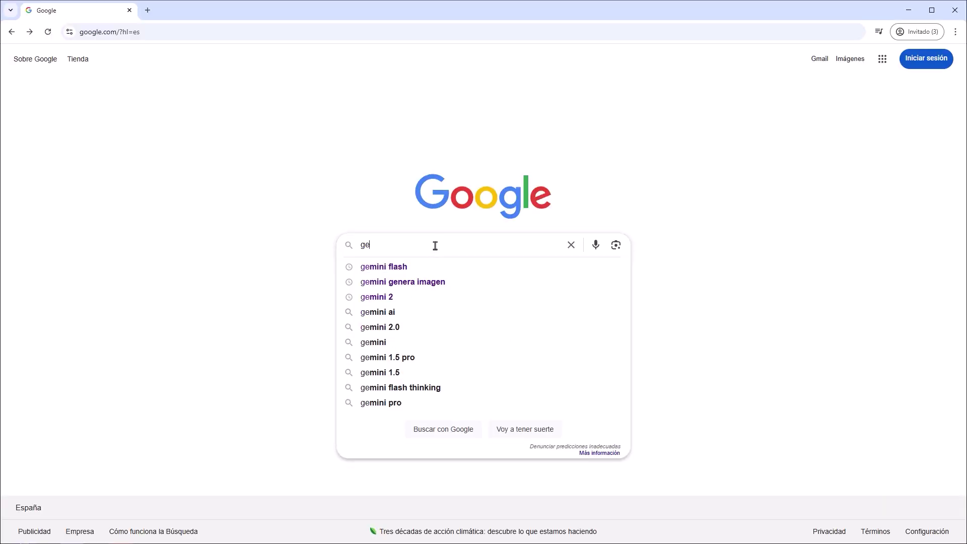
type("mini google")
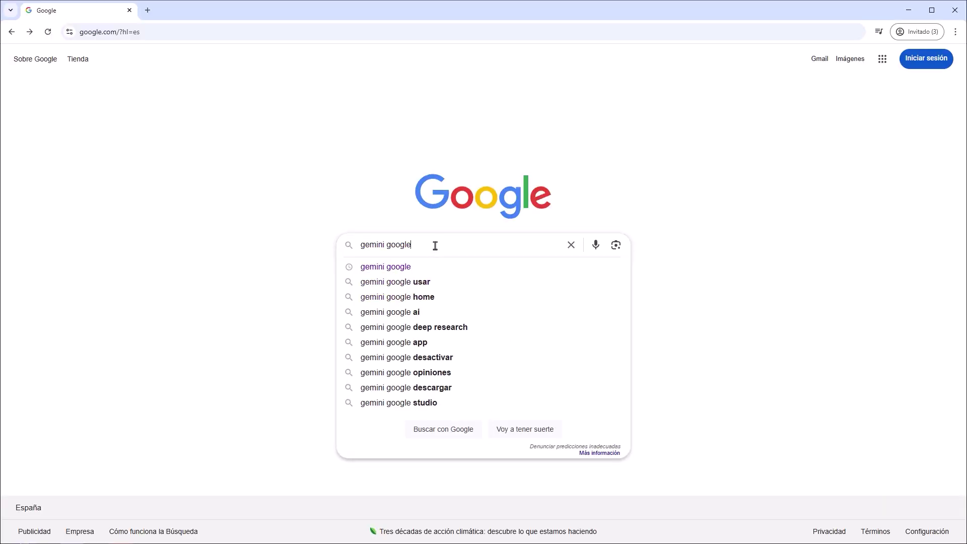
key("Return")
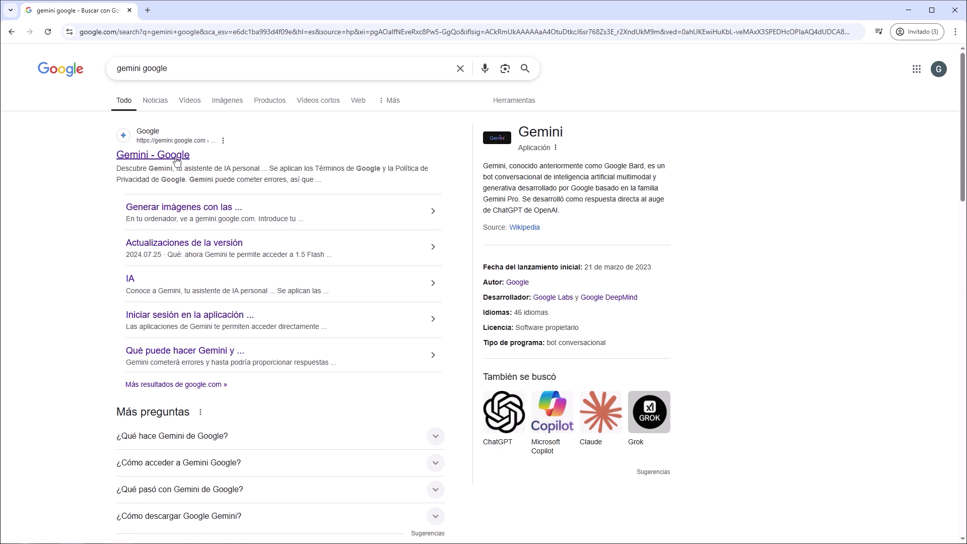
left_click(176, 160)
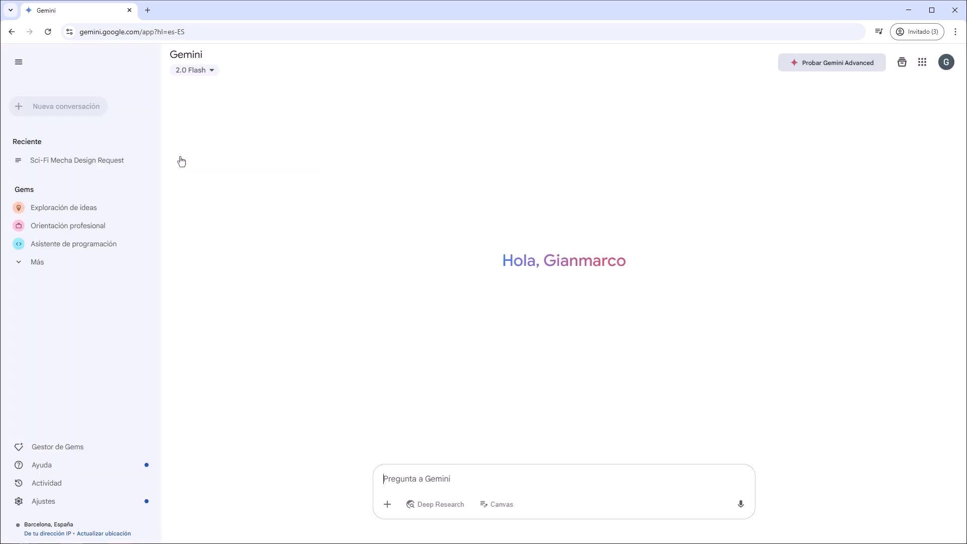
left_click(213, 71)
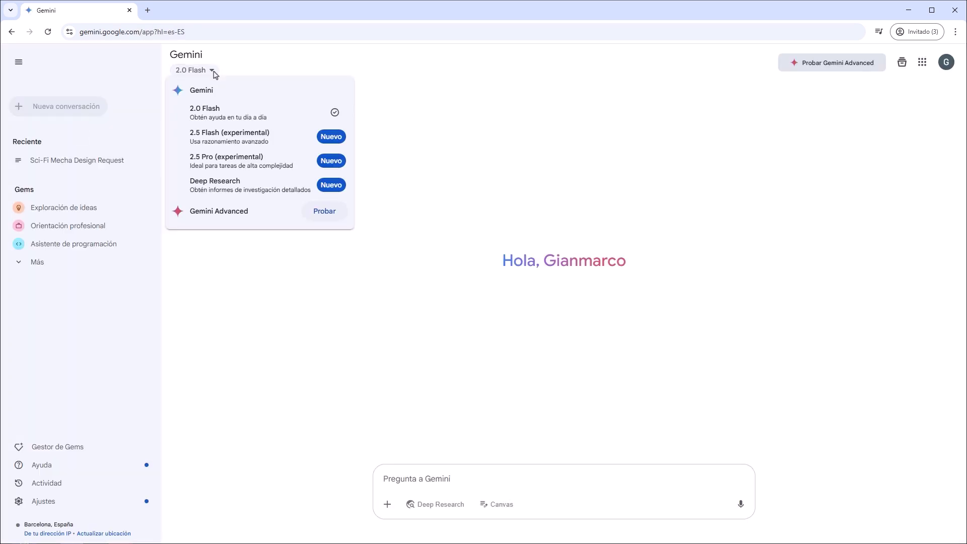
left_click(271, 111)
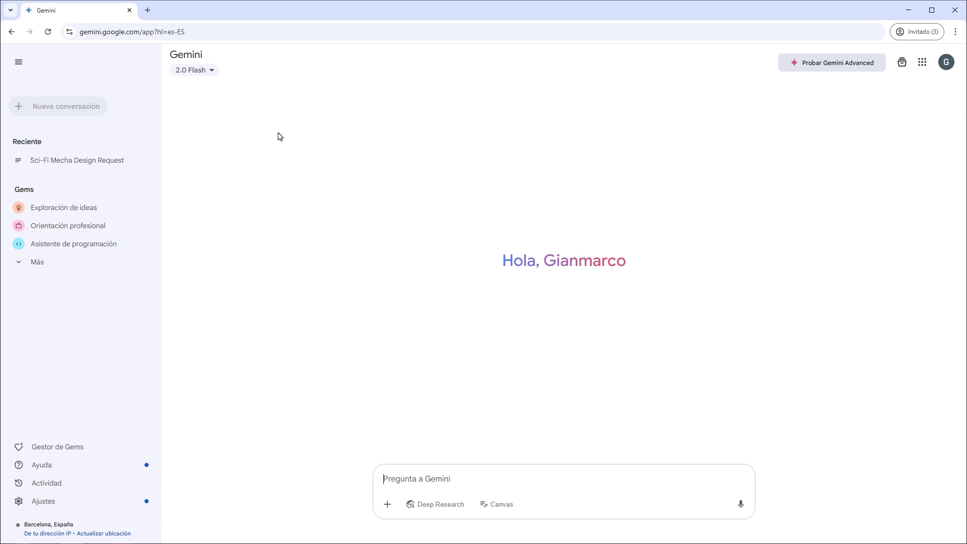
Step: Paste the mecha prompt into Gemini to generate the image, then request it 'in front view'
left_click(463, 478)
key("ctrl+v")
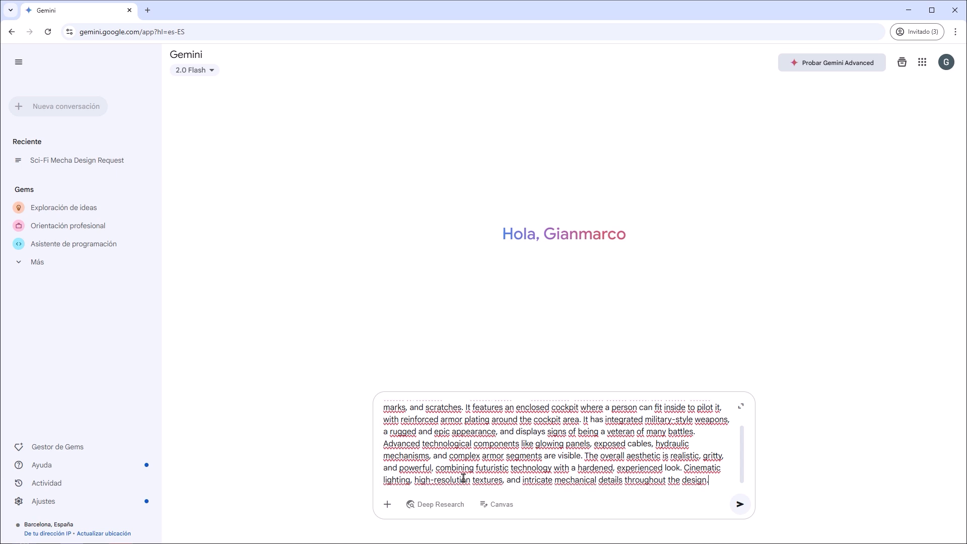
key("Return")
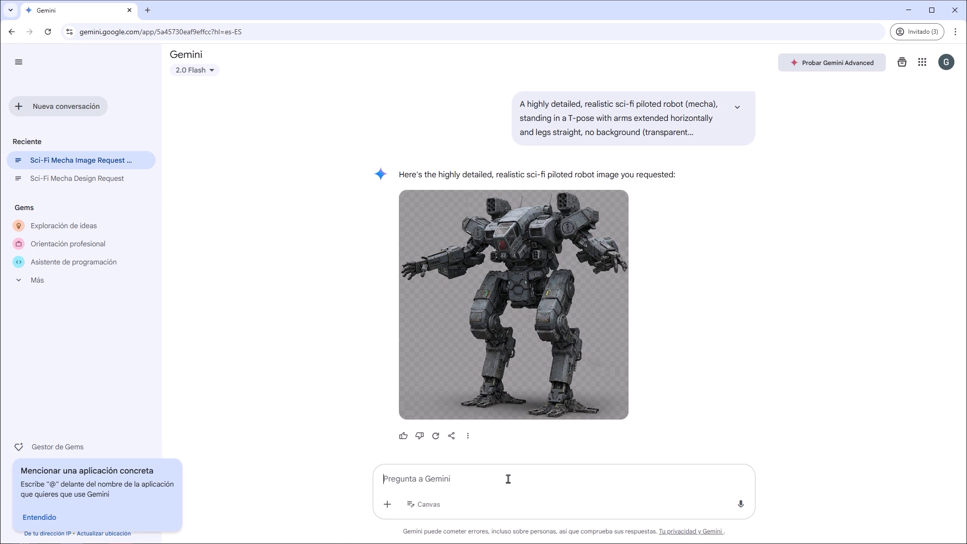
type("in front view")
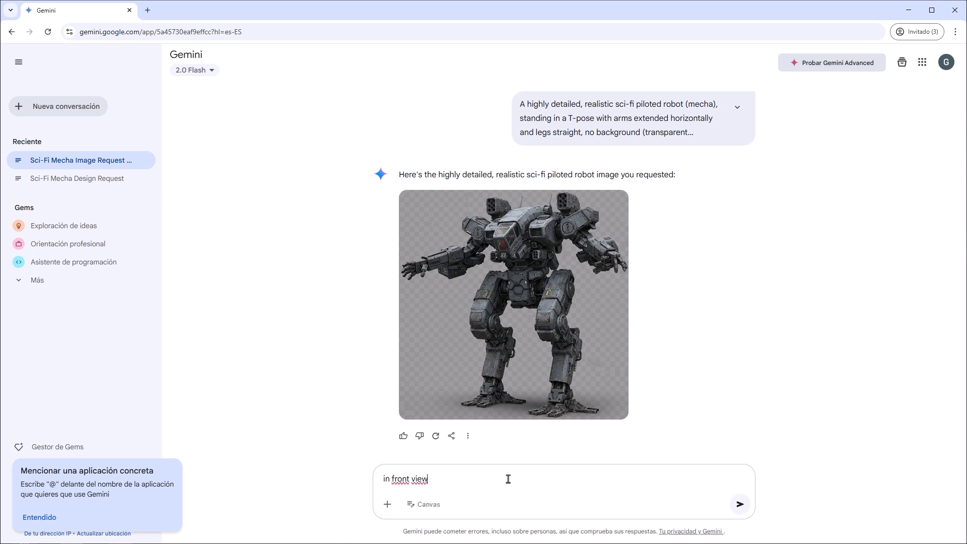
key("Return")
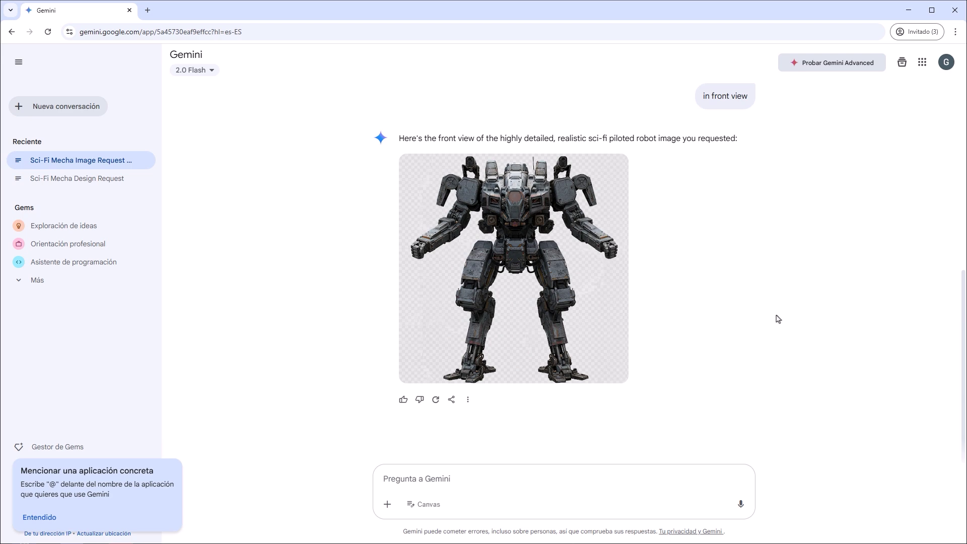
left_click_drag(964, 328, 953, 188)
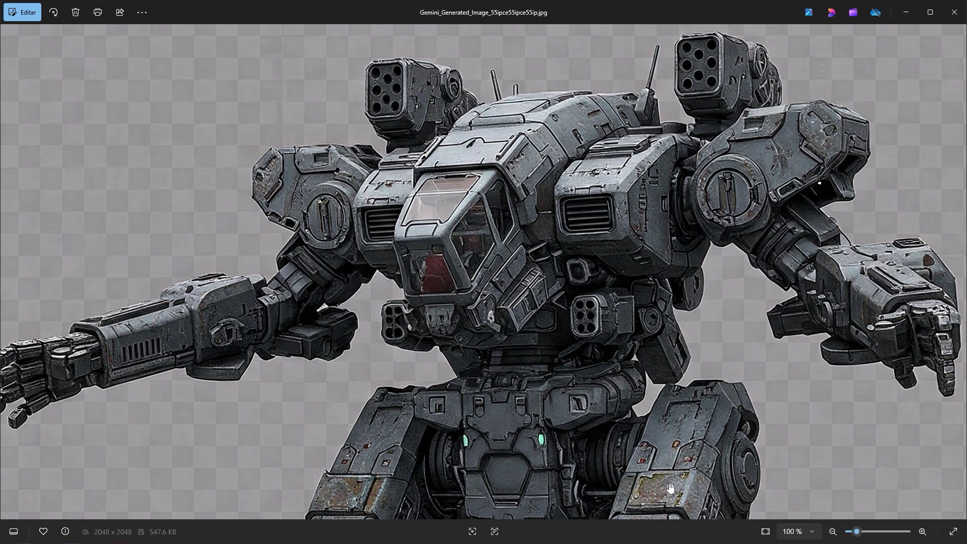
Step: Pan the mecha image in Photos from the torso down to its feet
left_click_drag(671, 487, 668, 4)
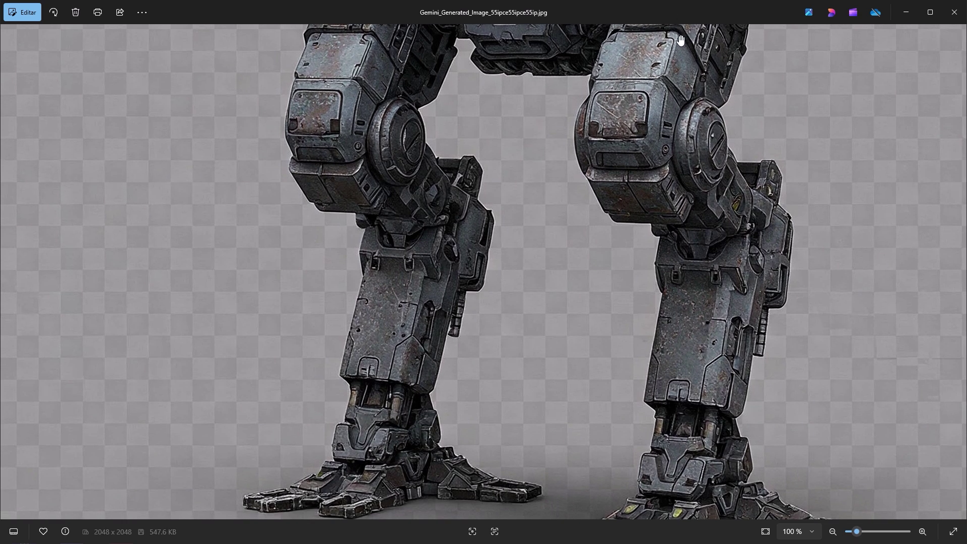
left_click_drag(697, 202, 694, 140)
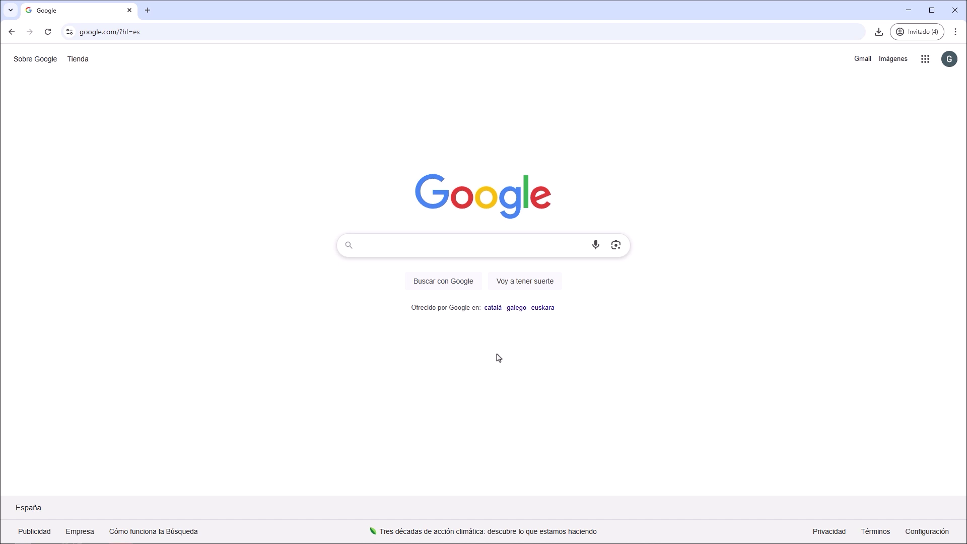
Step: Search Google for 'tripo3d' and open the Tripo AI web app result
left_click(460, 245)
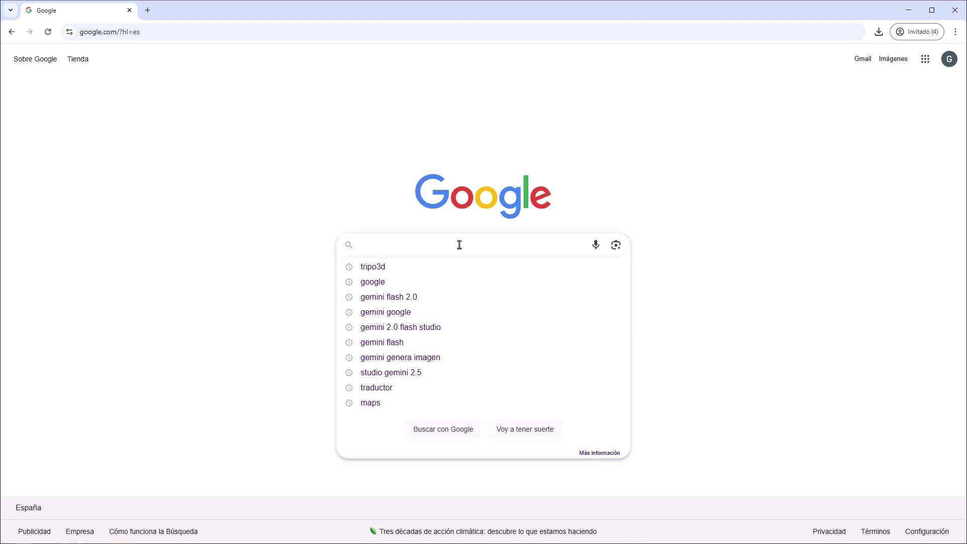
type("tripo3")
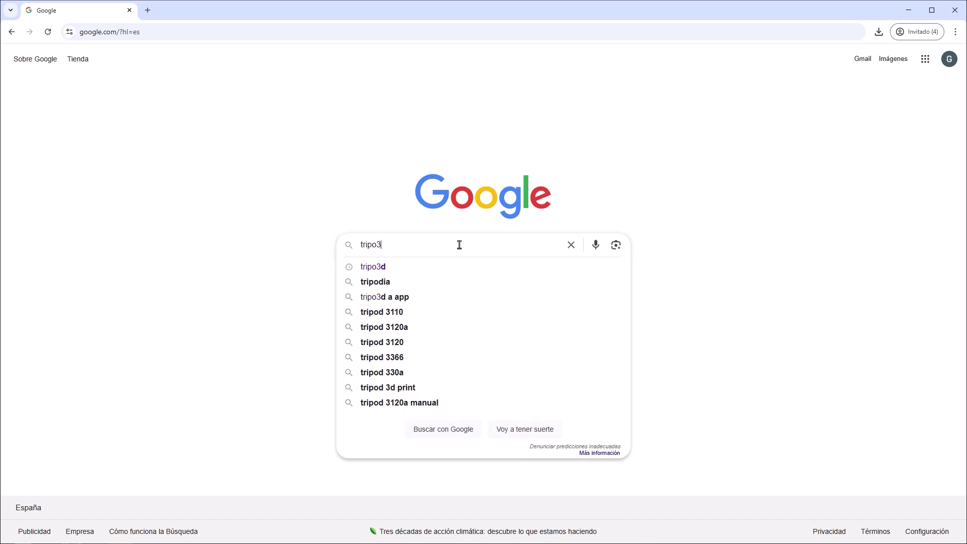
type("d")
key("Return")
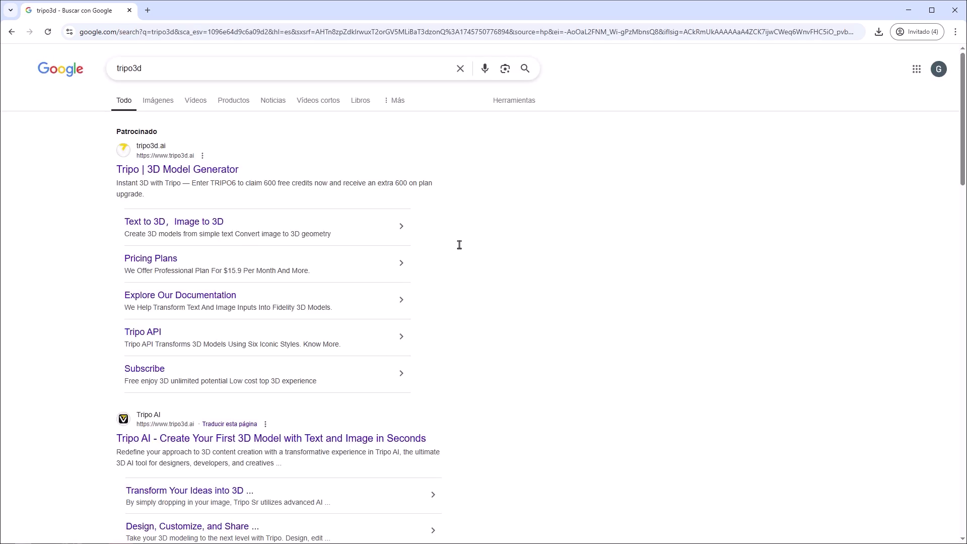
scroll(500, 270, "down", 2)
scroll(508, 275, "down", 3)
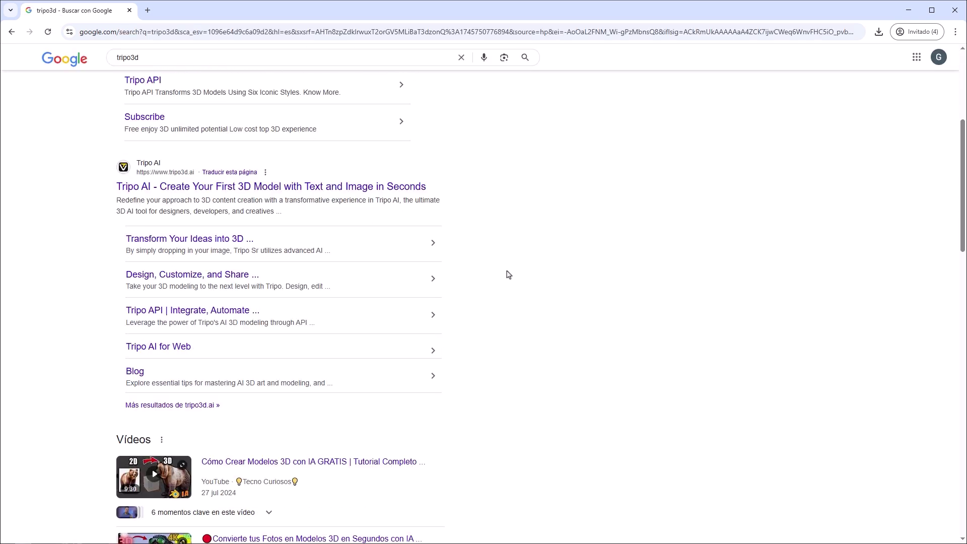
left_click(361, 195)
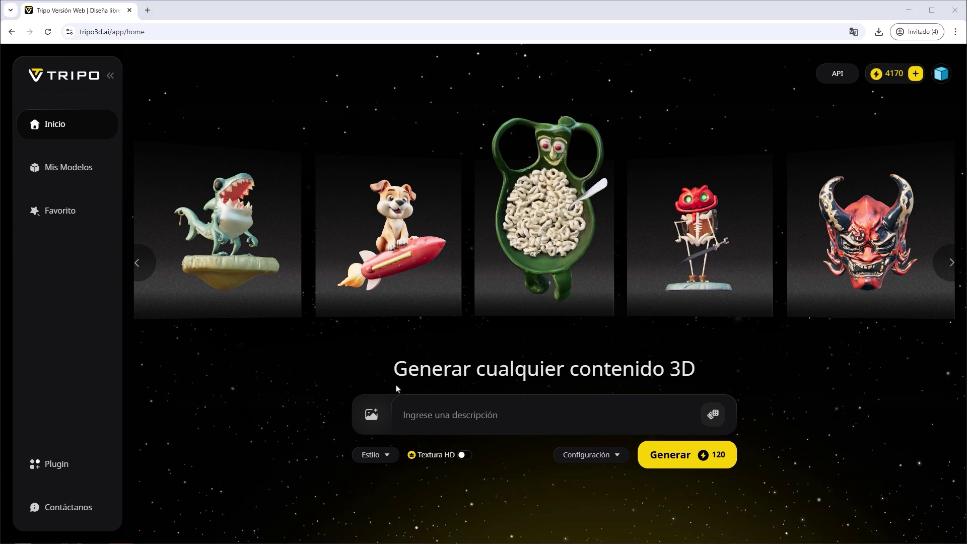
Step: Upload the mecha image as a single-image input with the style set to Ninguno
left_click(373, 418)
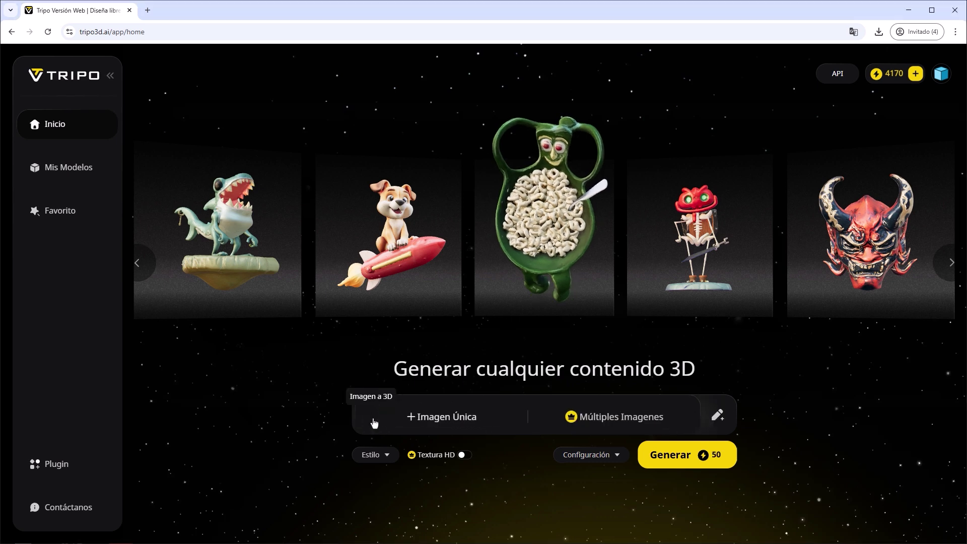
left_click(461, 421)
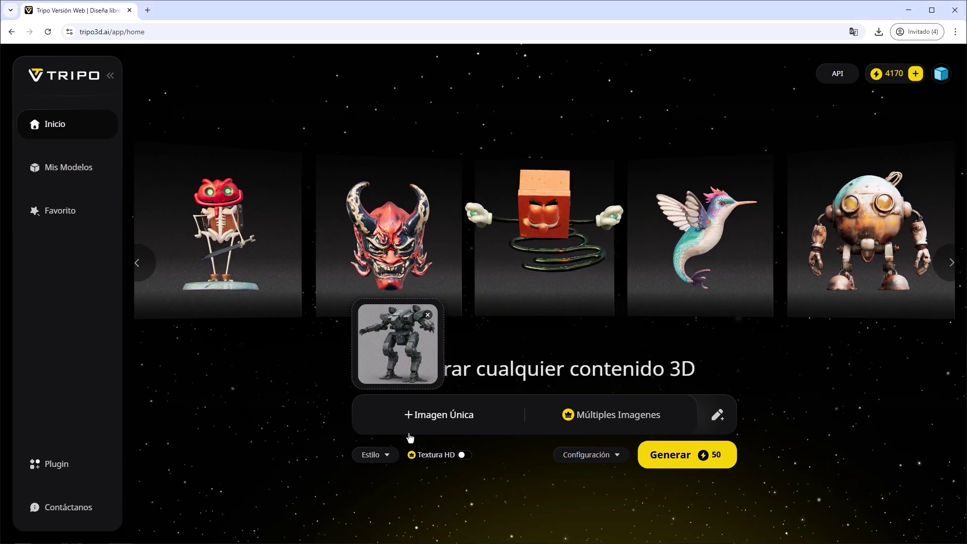
left_click(390, 462)
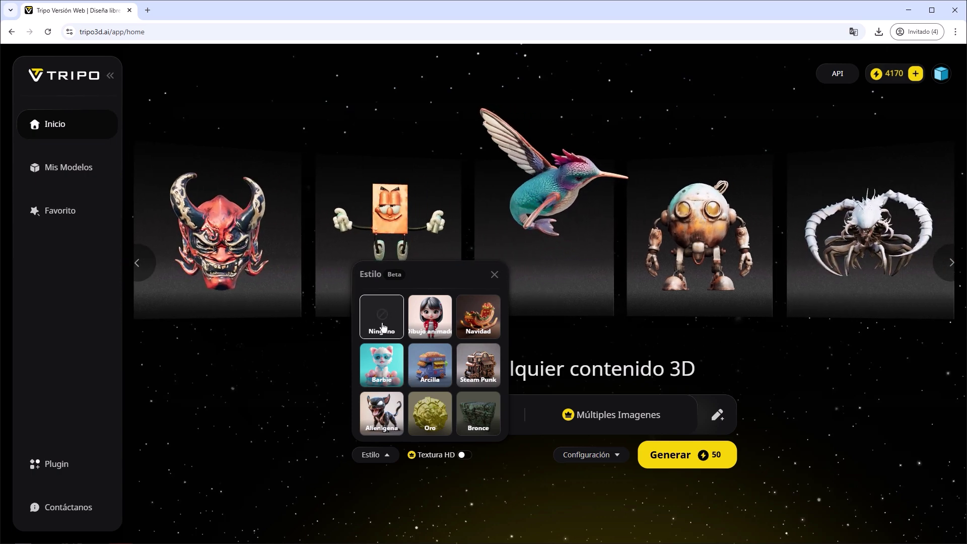
left_click(469, 488)
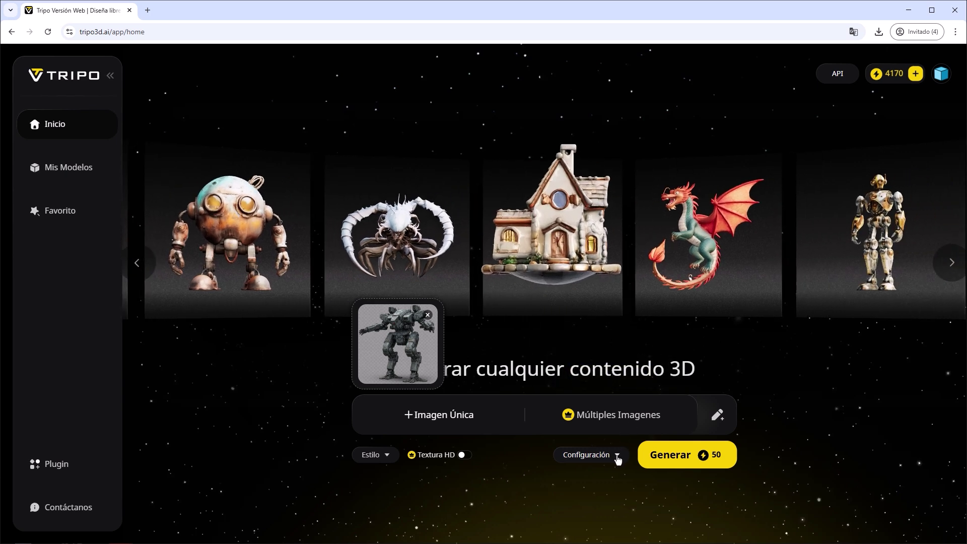
Step: Review the generation settings and generate the 3D model for 50 credits
left_click(616, 455)
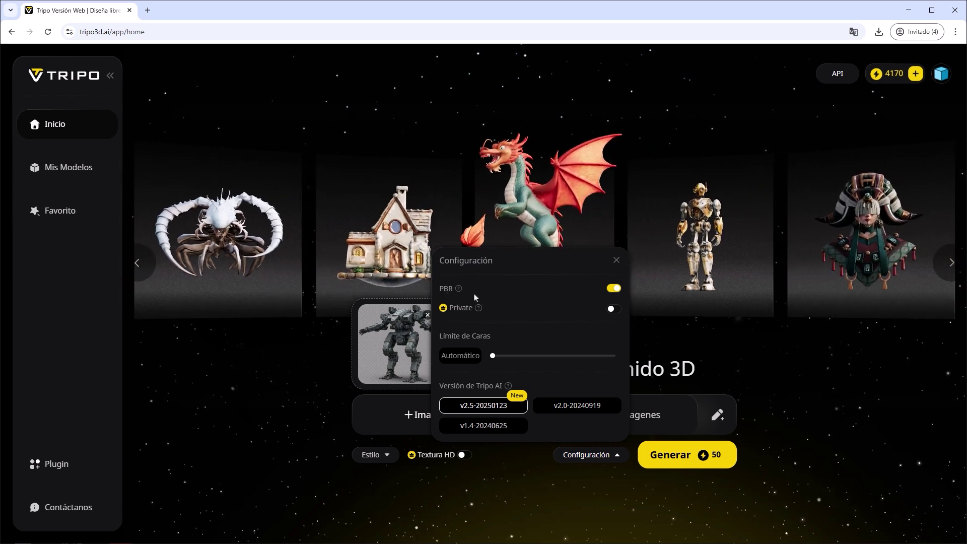
left_click(706, 488)
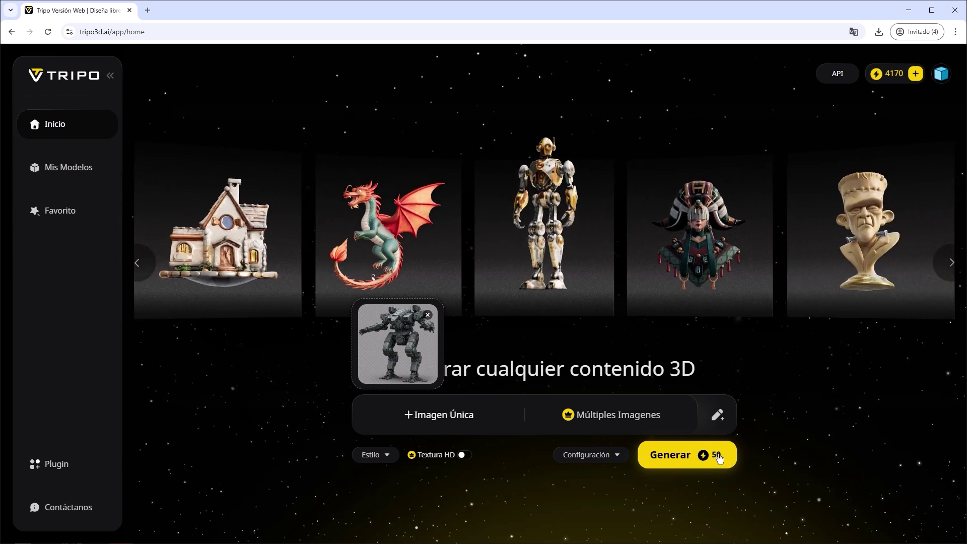
left_click(674, 458)
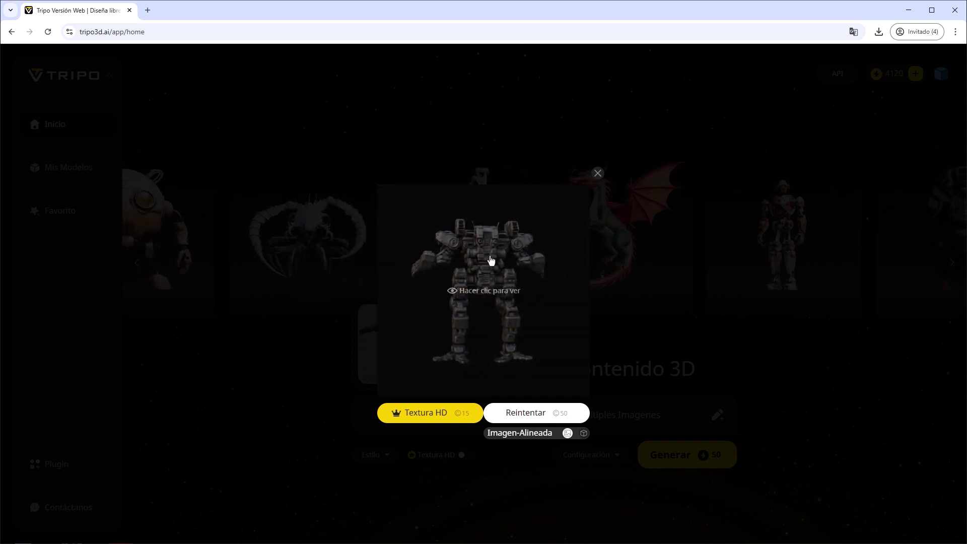
left_click(492, 260)
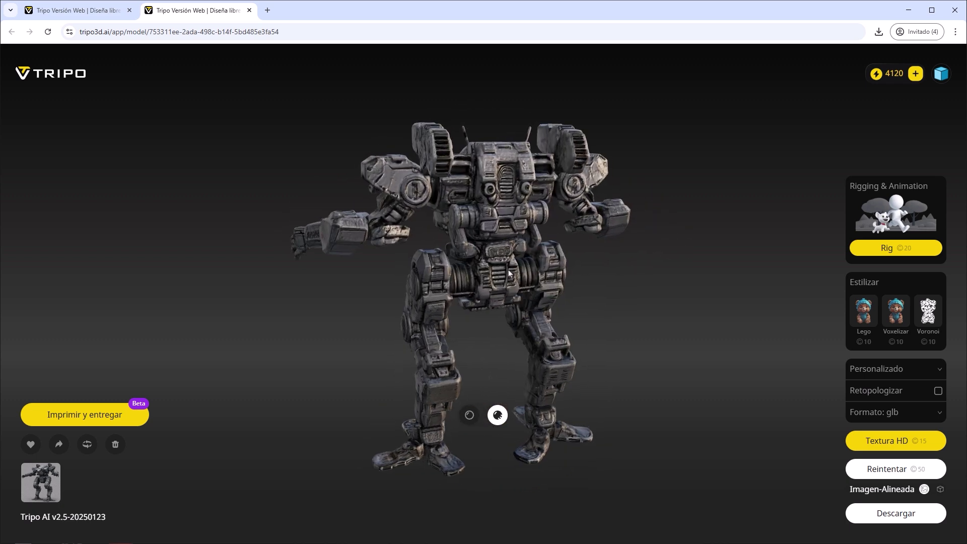
mouse_move(596, 314)
left_mouse_down()
mouse_move(650, 270)
mouse_move(537, 262)
mouse_move(540, 183)
mouse_move(615, 199)
mouse_move(663, 249)
mouse_move(663, 287)
mouse_move(621, 322)
mouse_move(511, 312)
mouse_move(341, 319)
mouse_move(259, 259)
mouse_move(253, 266)
mouse_move(594, 272)
left_mouse_up()
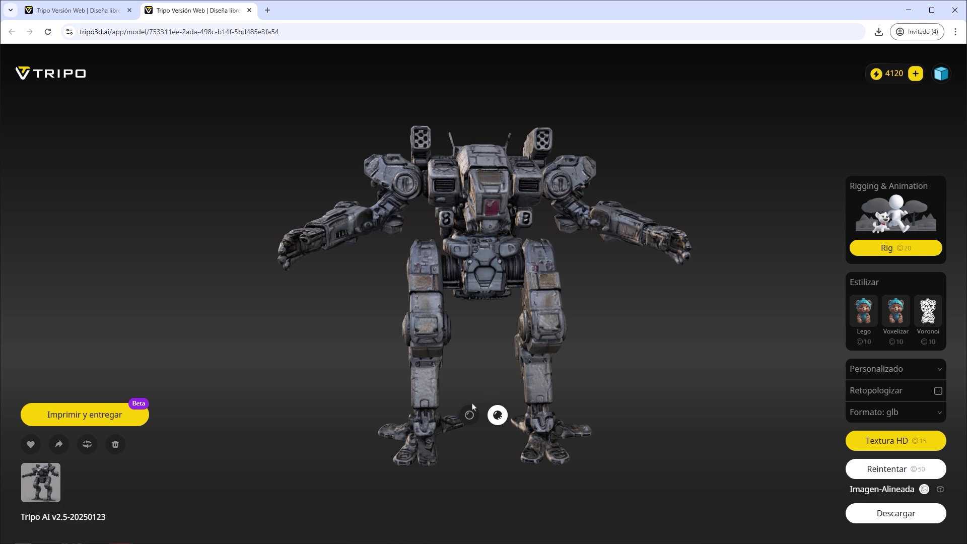
left_click(469, 416)
mouse_move(444, 345)
left_mouse_down()
mouse_move(466, 285)
mouse_move(644, 302)
mouse_move(709, 231)
mouse_move(842, 315)
mouse_move(946, 309)
left_mouse_up()
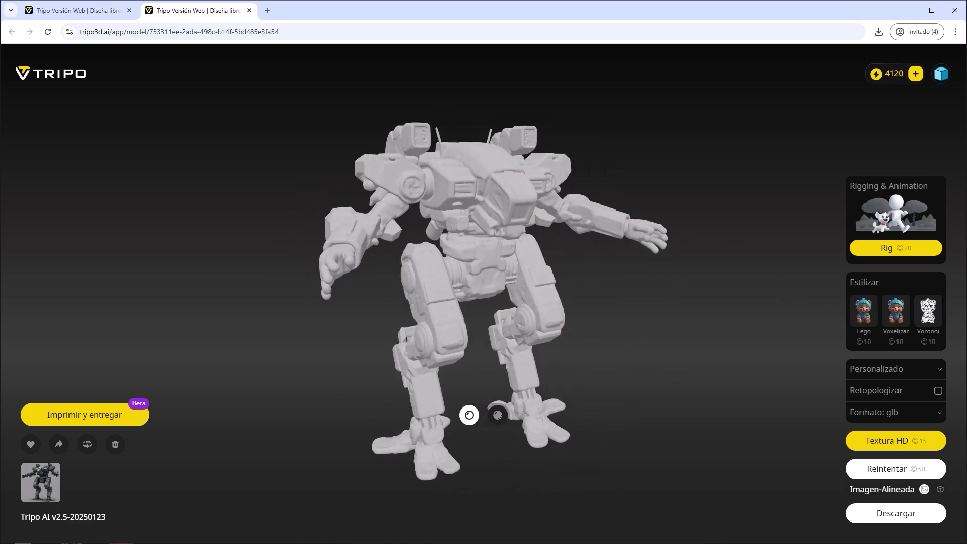
left_click(498, 415)
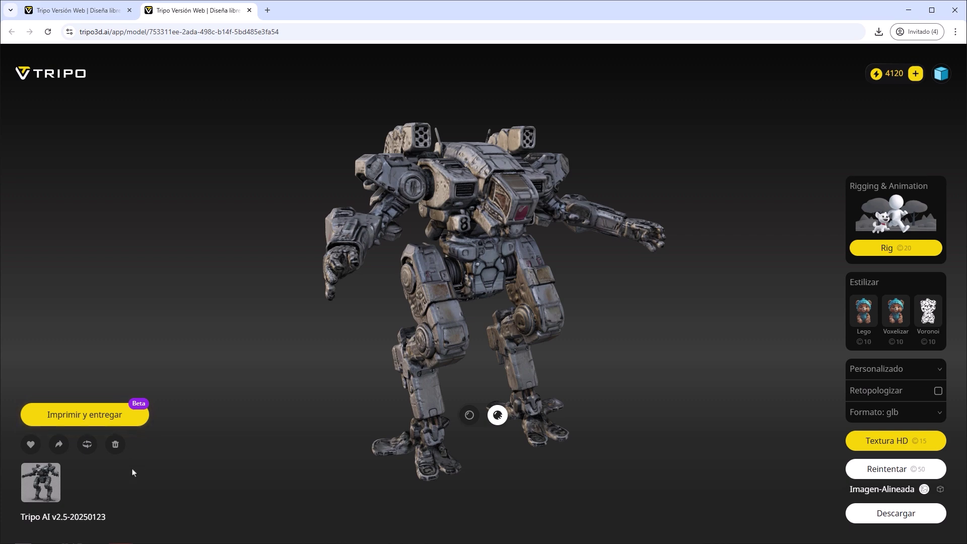
left_click(45, 490)
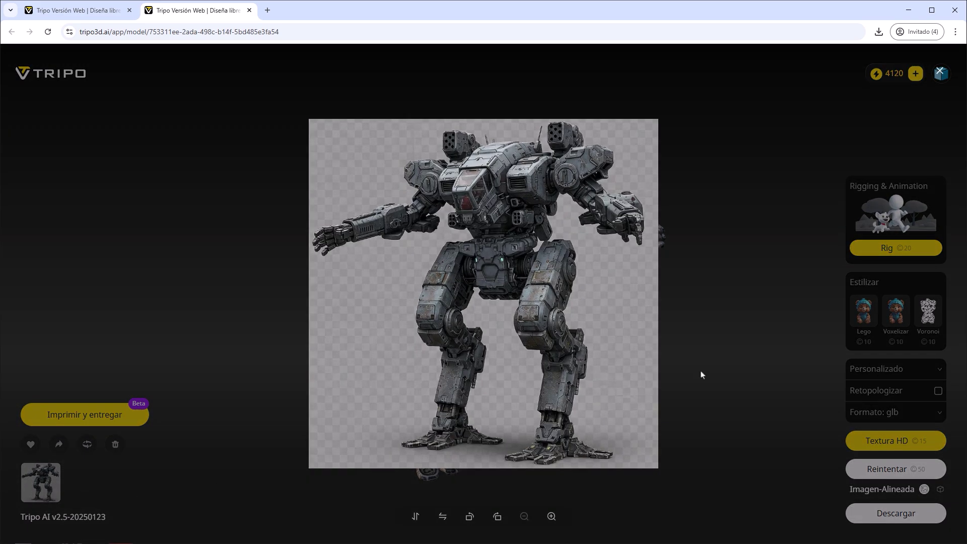
left_click(749, 363)
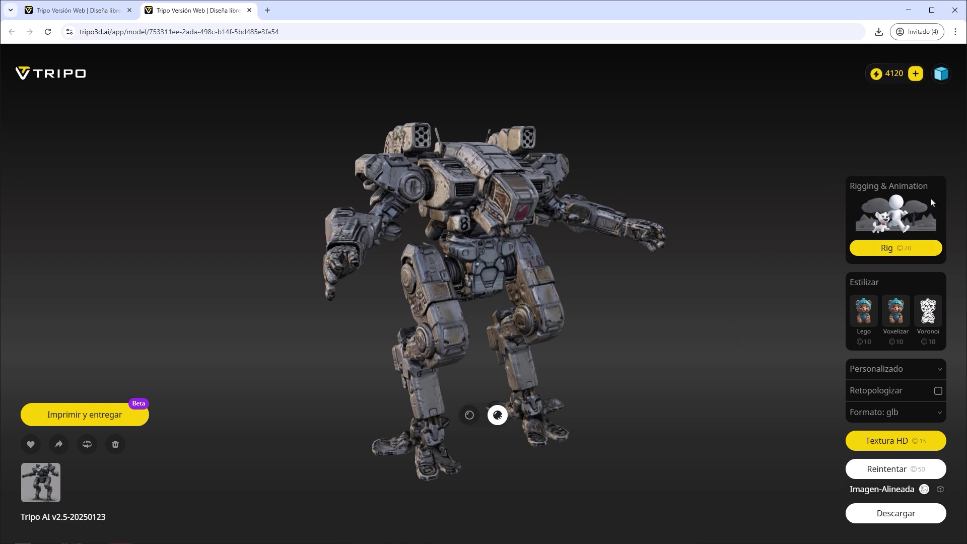
Step: Rig the mech for 20 credits, apply the Caminar walk animation and turn on Esqueleto
left_click(898, 249)
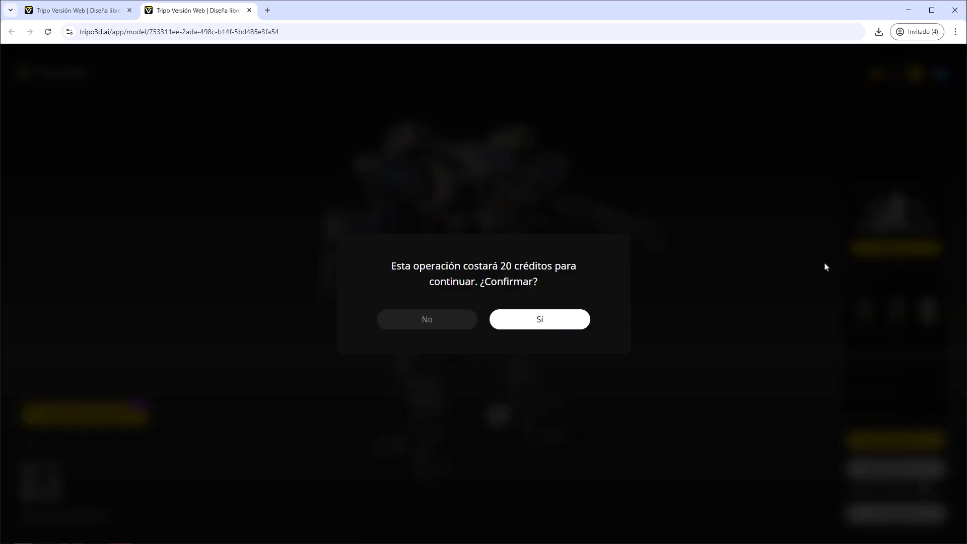
left_click(540, 321)
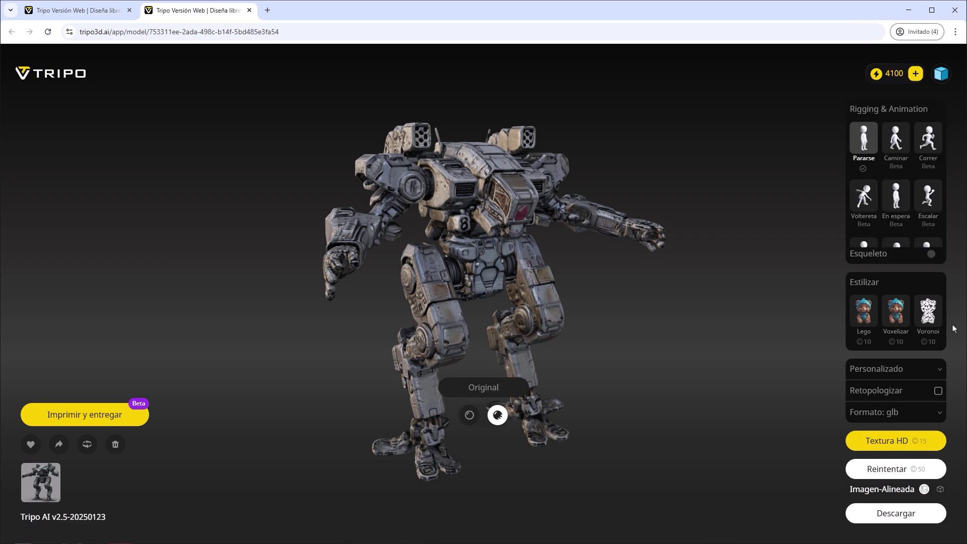
left_click(898, 141)
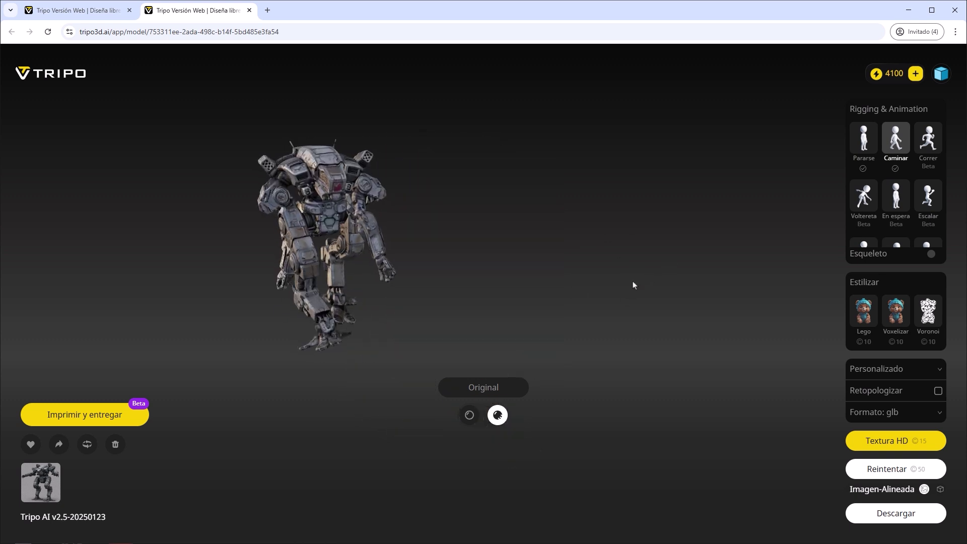
left_click(933, 255)
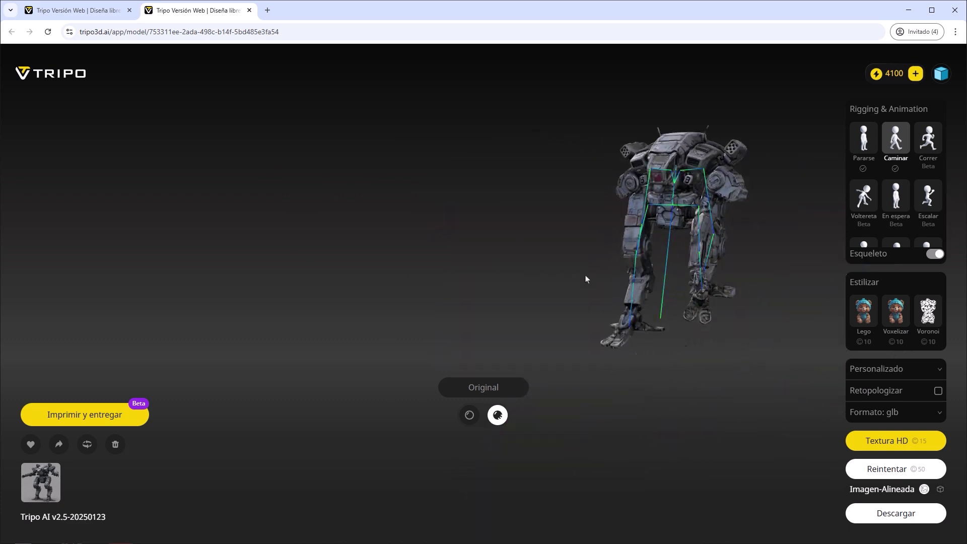
Step: Return the mech to the Pararse standing pose with the skeleton hidden
left_click(866, 142)
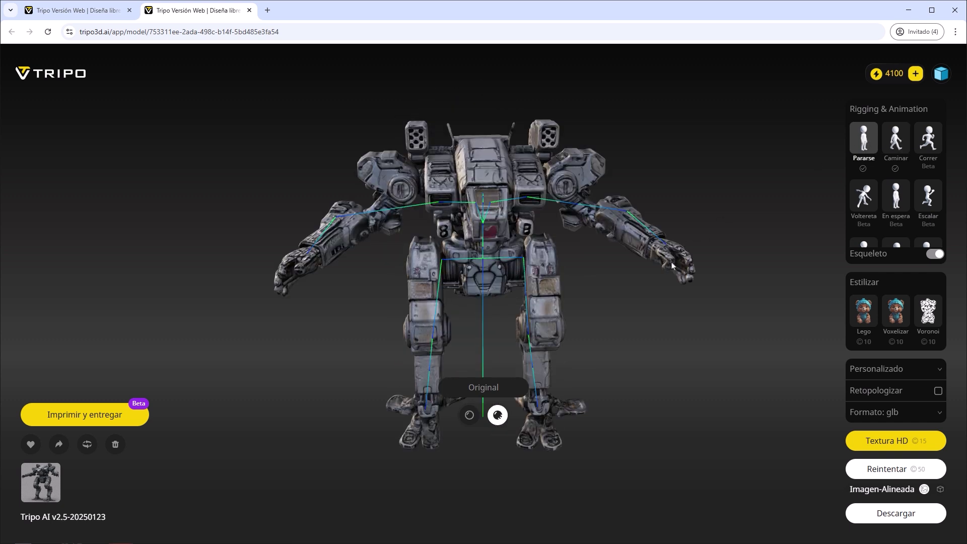
left_click(935, 256)
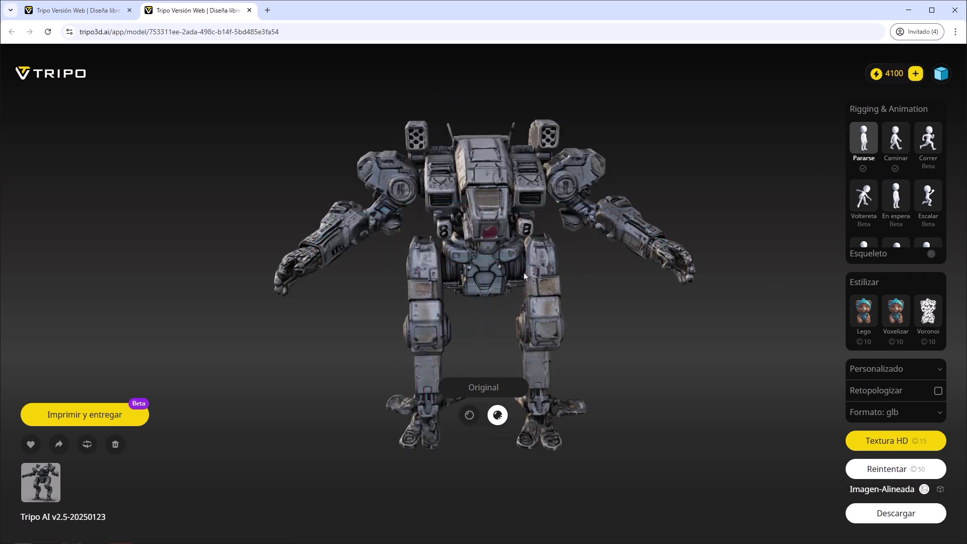
left_click_drag(526, 277, 575, 275)
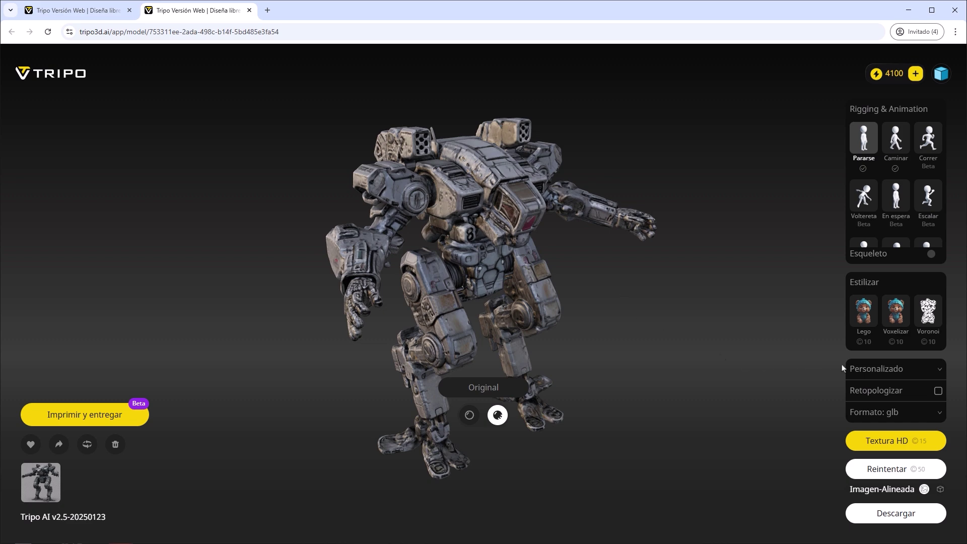
Step: Set the export to FBX format with Retopologizar enabled and the 3ds Max preset
left_click(938, 373)
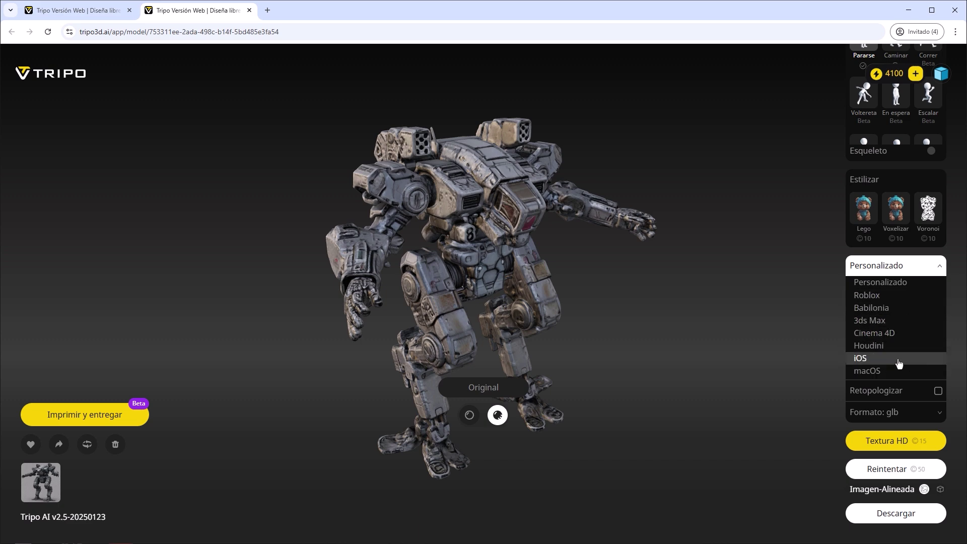
left_click(900, 393)
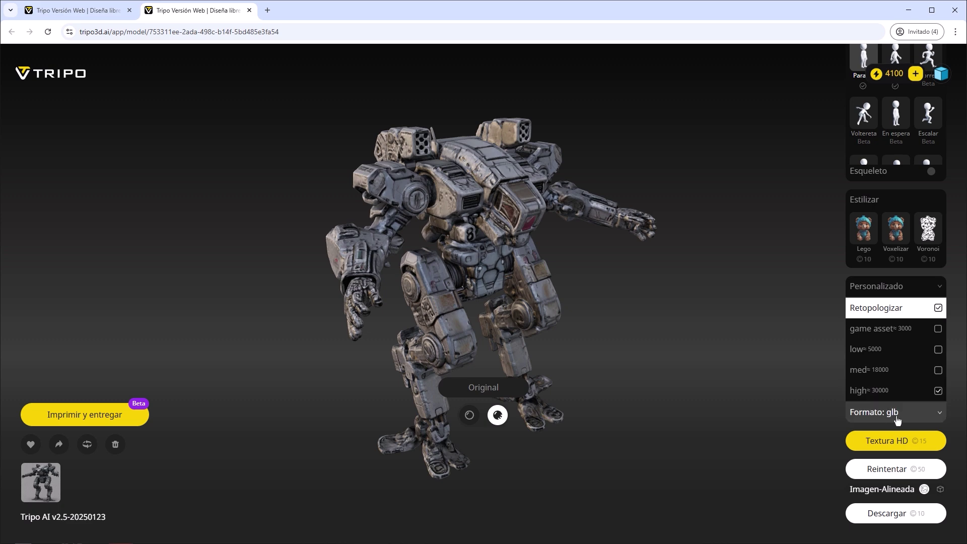
left_click(933, 417)
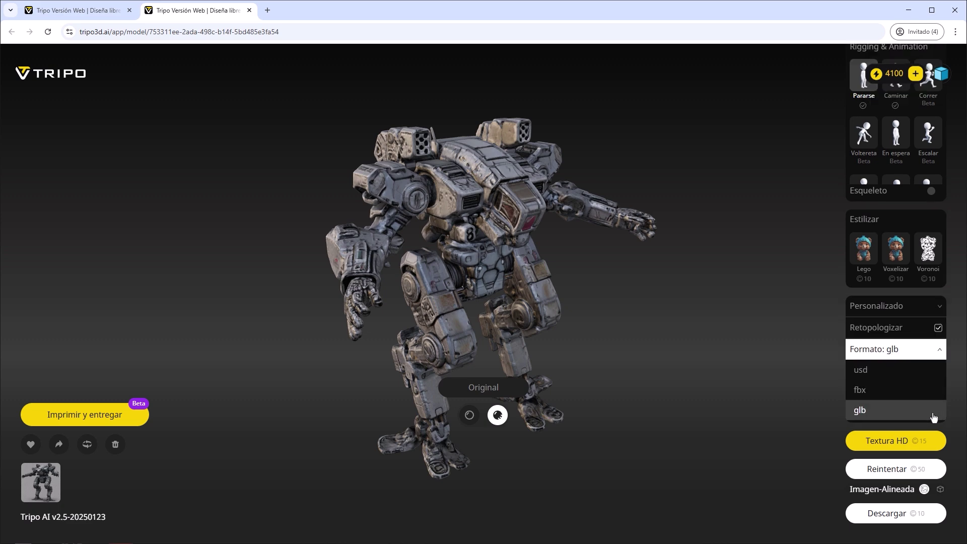
left_click(874, 392)
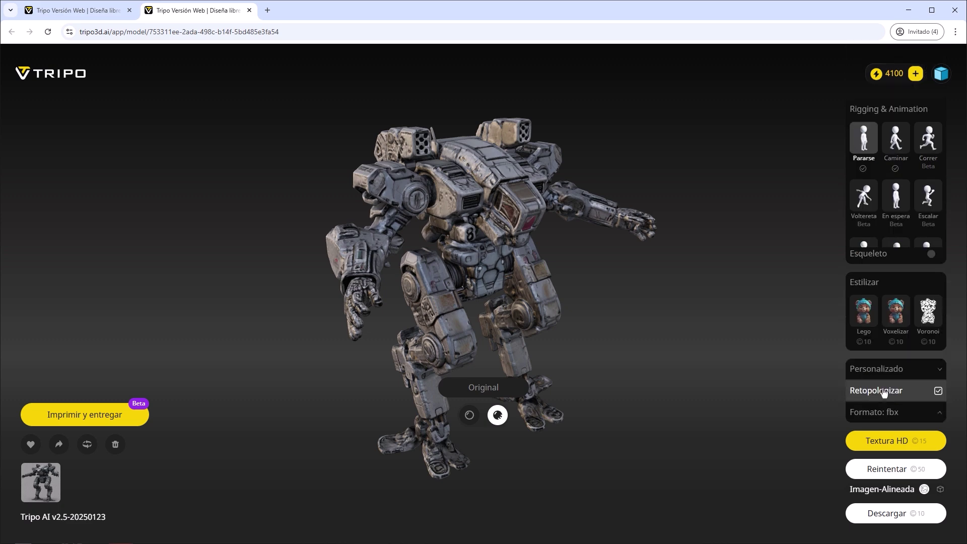
left_click(939, 370)
left_click(887, 320)
mouse_move(895, 441)
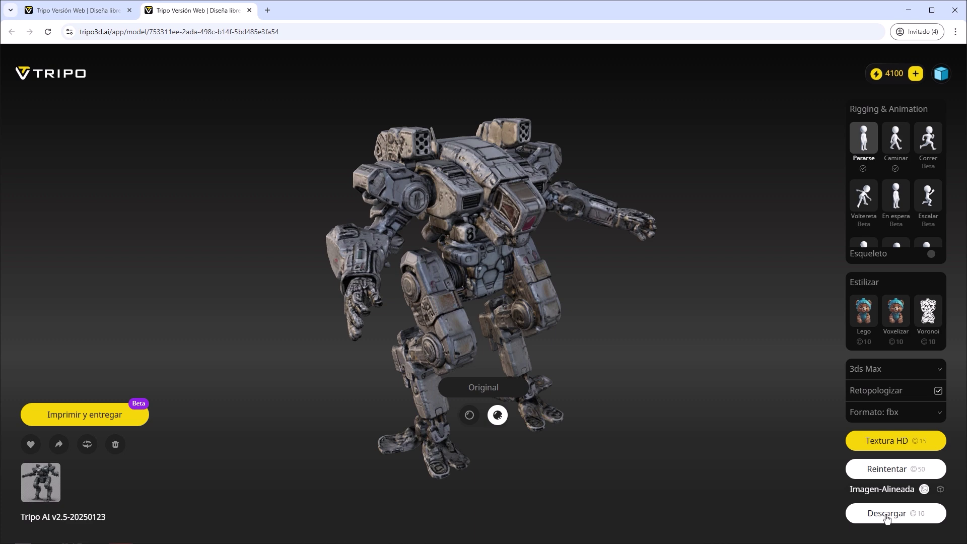
Step: Download the retopologized 3ds Max FBX and check the file and its size in Explorer
left_click(887, 518)
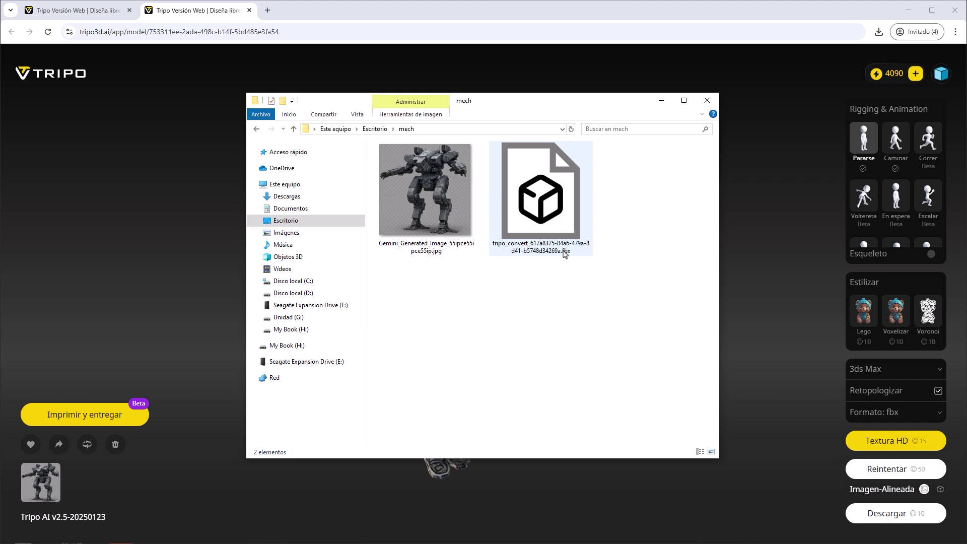
left_click(558, 215)
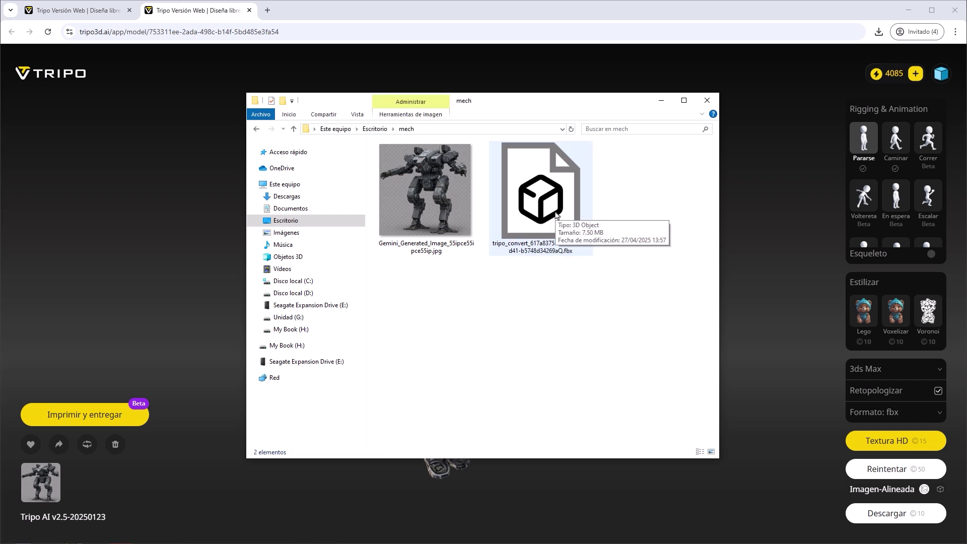
left_click(662, 100)
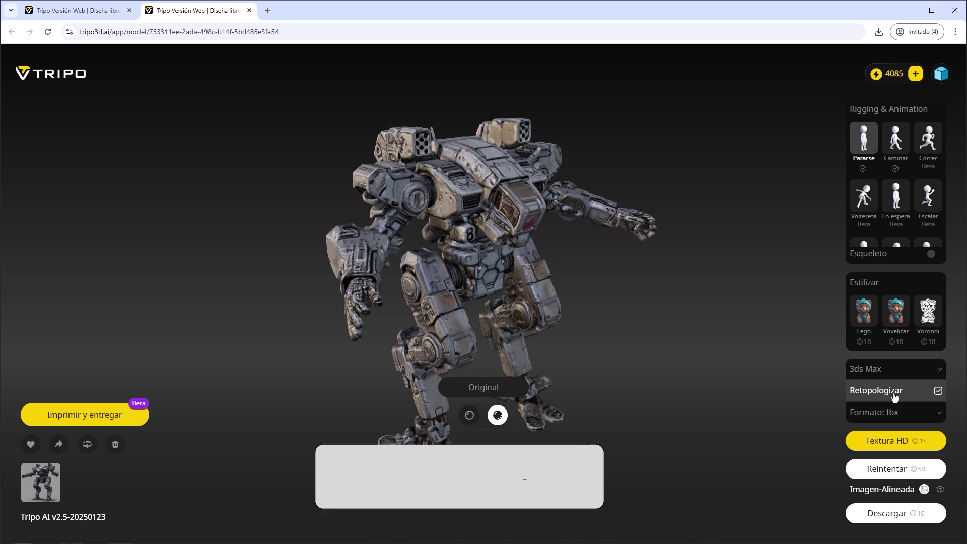
Step: Switch the export preset back to Personalizado with Retopologizar turned off
left_click(942, 373)
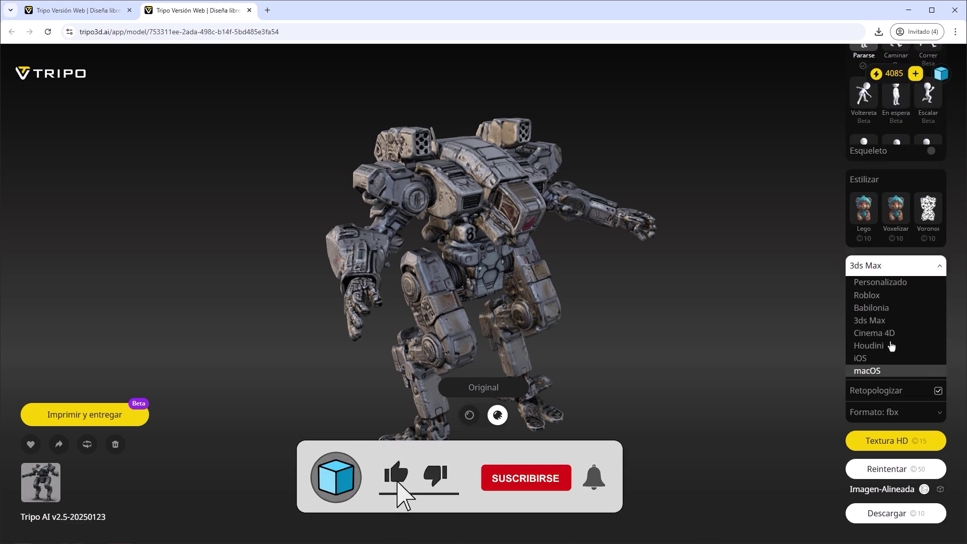
left_click(889, 285)
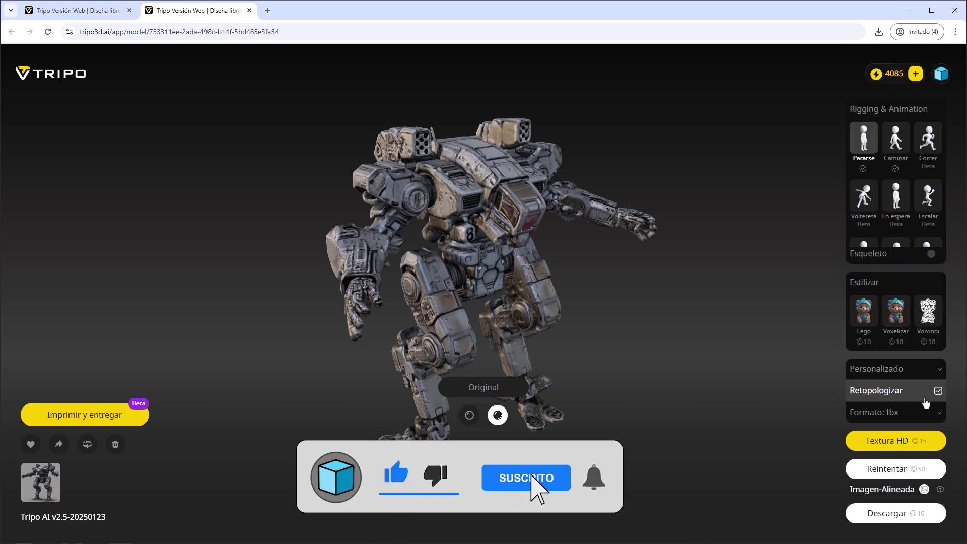
left_click(938, 392)
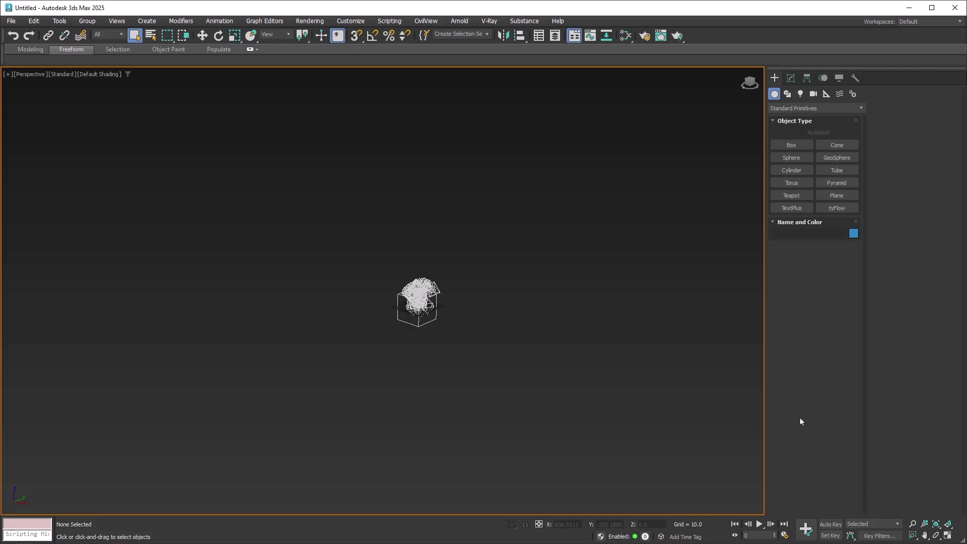
scroll(443, 316, "up", 2)
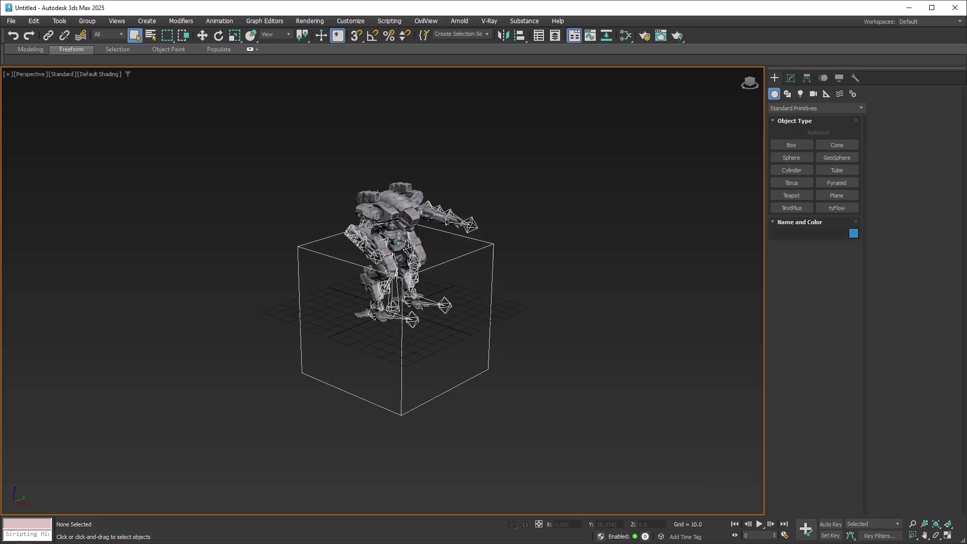
scroll(434, 297, "up", 2)
scroll(426, 277, "up", 3)
scroll(420, 260, "up", 2)
Step: Hide all helper objects using Hide by Category in the Display panel
scroll(420, 259, "down", 2)
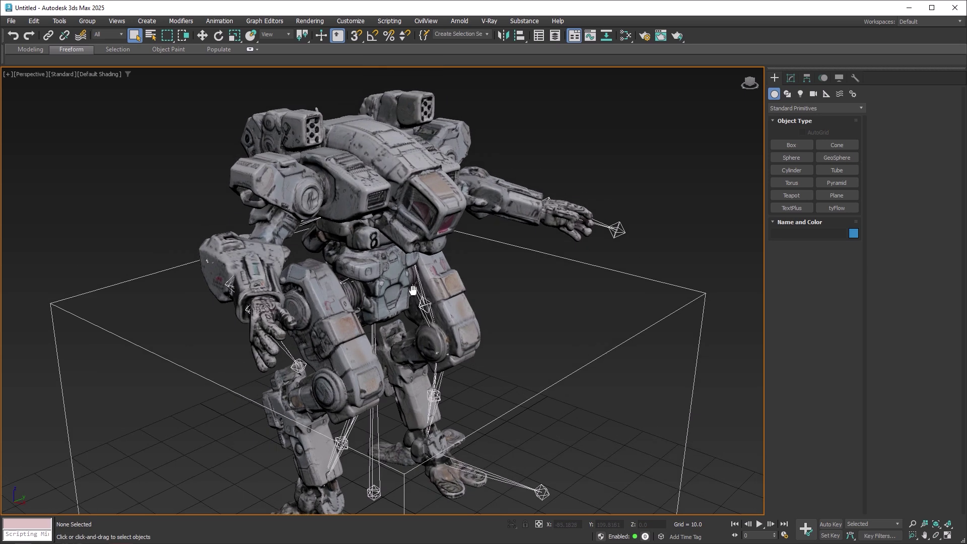
scroll(426, 285, "down", 2)
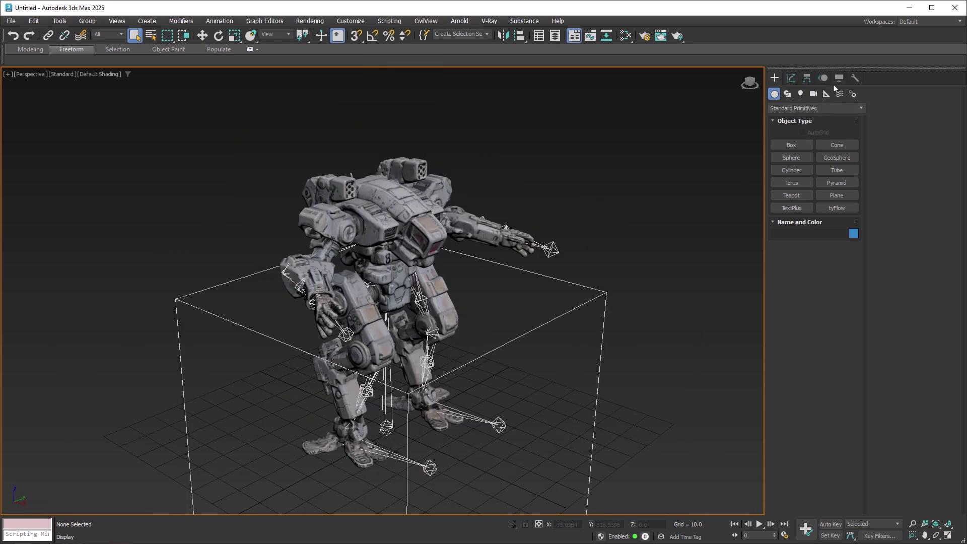
left_click(839, 78)
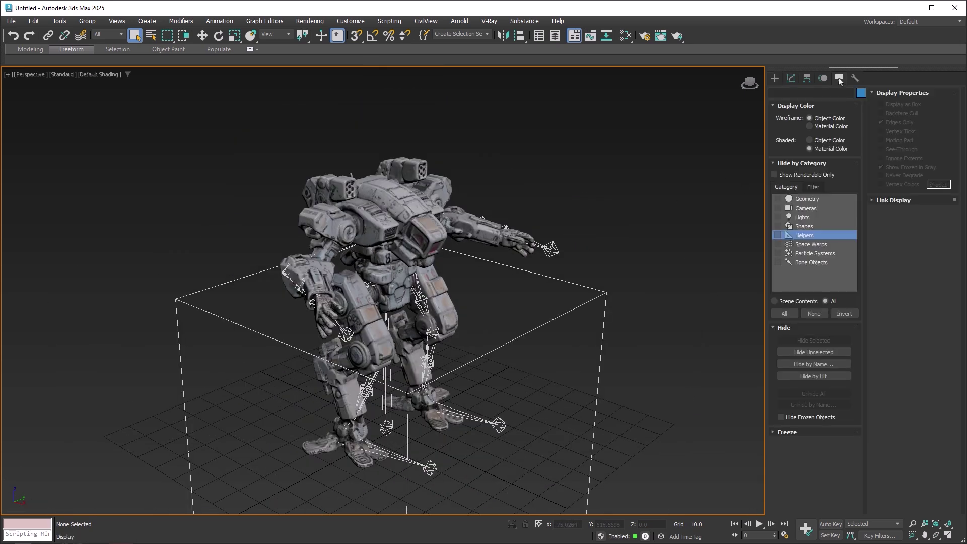
left_click(778, 236)
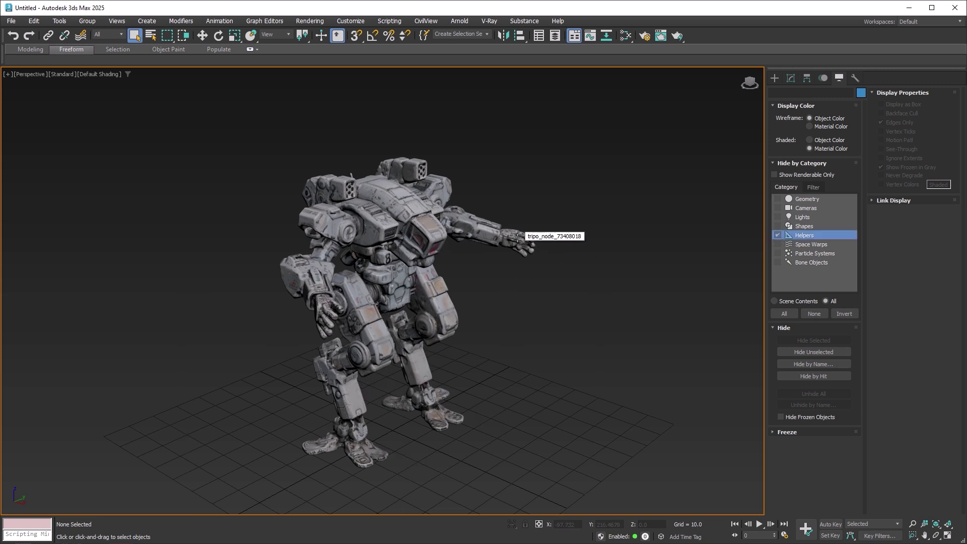
Step: Toggle Edged Faces with F4 to inspect the mech's dense triangle mesh from the front
key("F4")
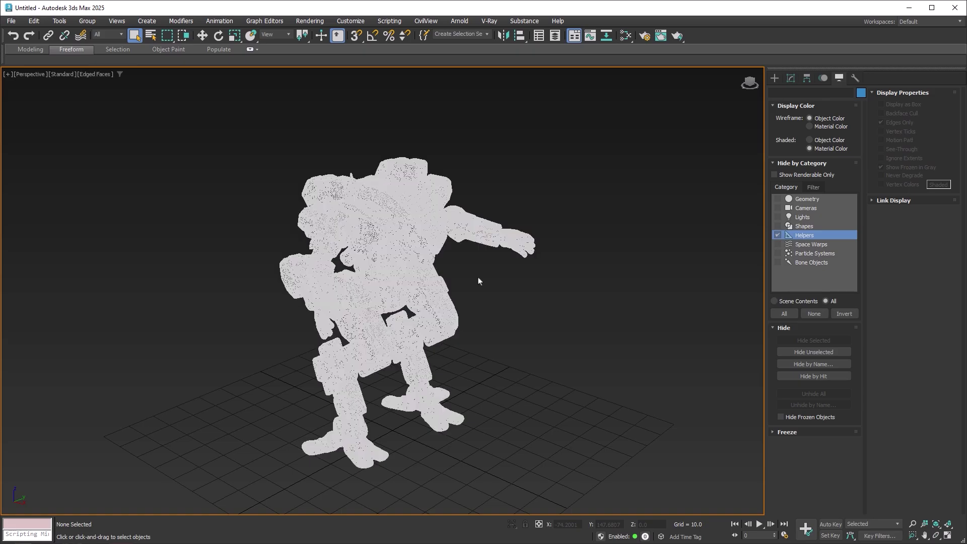
scroll(473, 280, "up", 2)
scroll(383, 257, "up", 5)
scroll(373, 254, "up", 3)
scroll(372, 255, "down", 2)
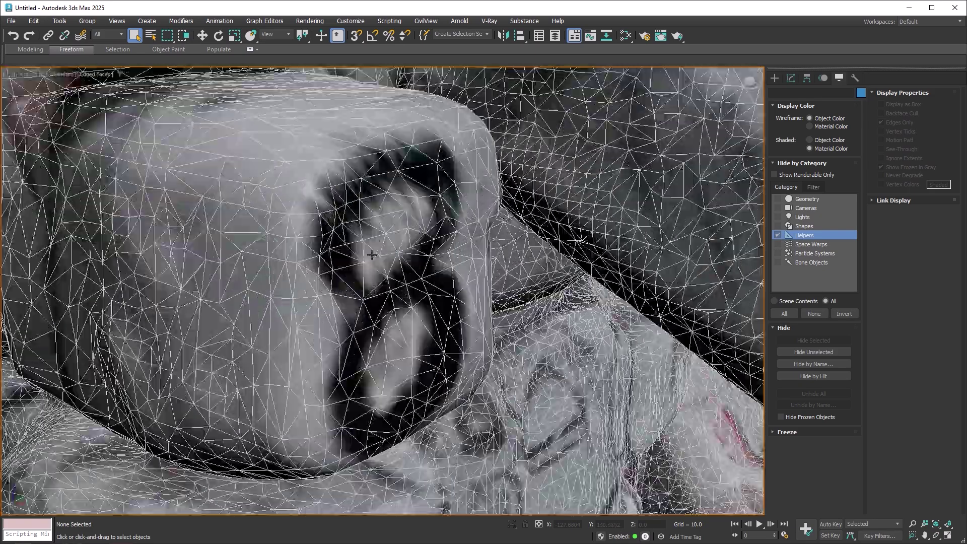
scroll(372, 255, "down", 4)
scroll(373, 255, "down", 4)
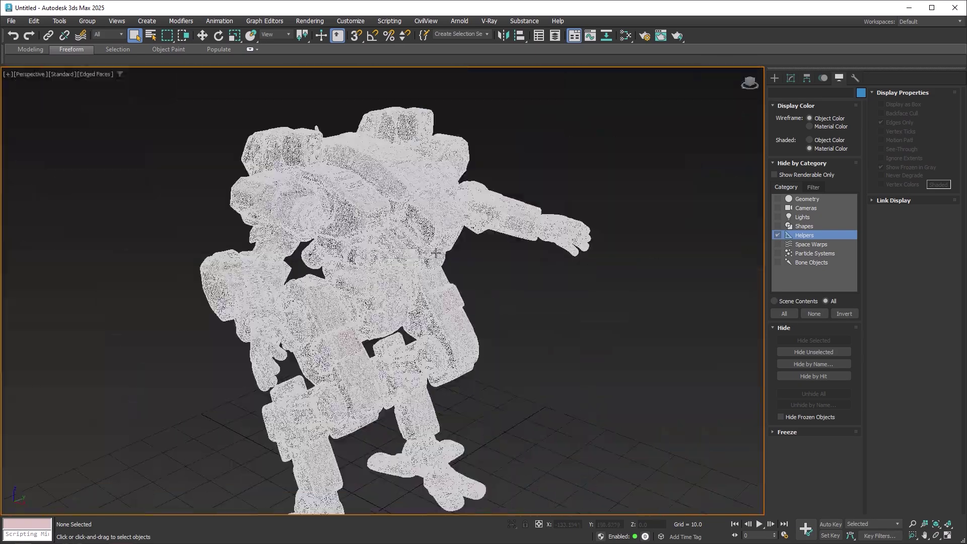
mouse_move(373, 255)
left_mouse_down()
mouse_move(347, 264)
mouse_move(372, 287)
left_mouse_up()
key("F4")
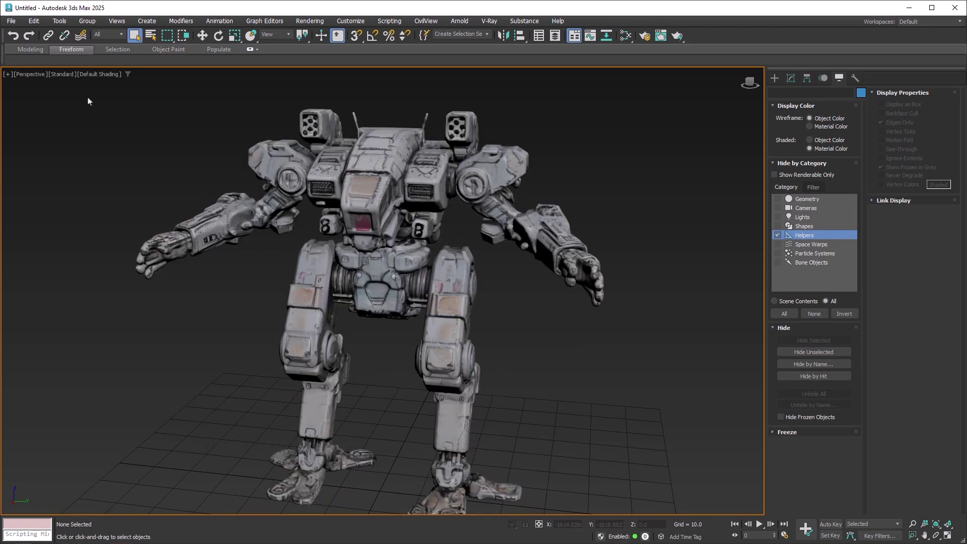
Step: Import the tripo_convert_617a8375 FBX from the mech folder via File > Import
left_click(11, 21)
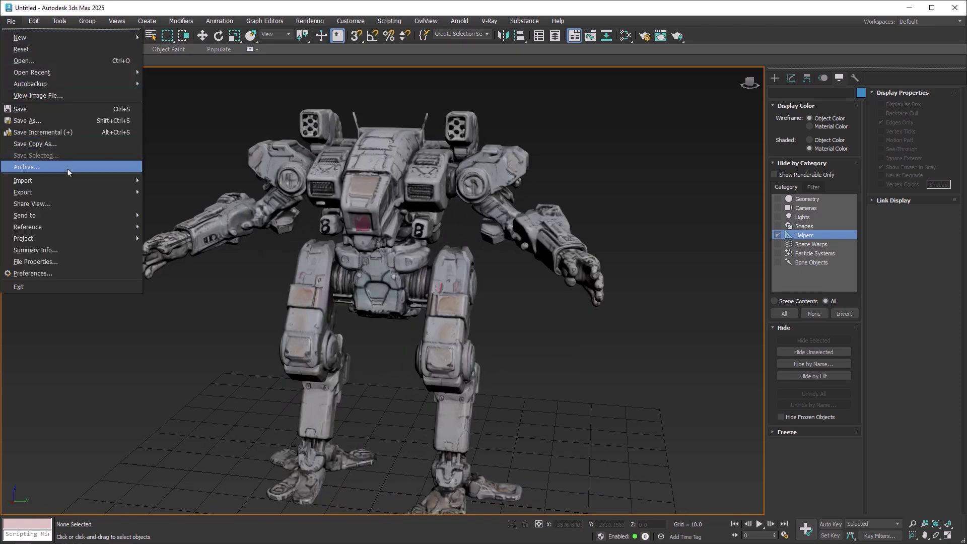
mouse_move(30, 180)
left_click(184, 183)
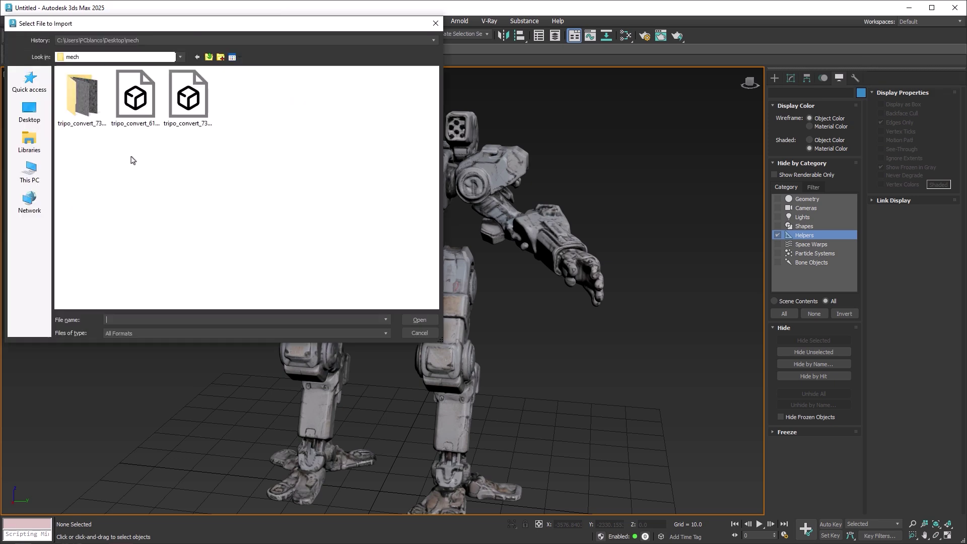
left_click(140, 106)
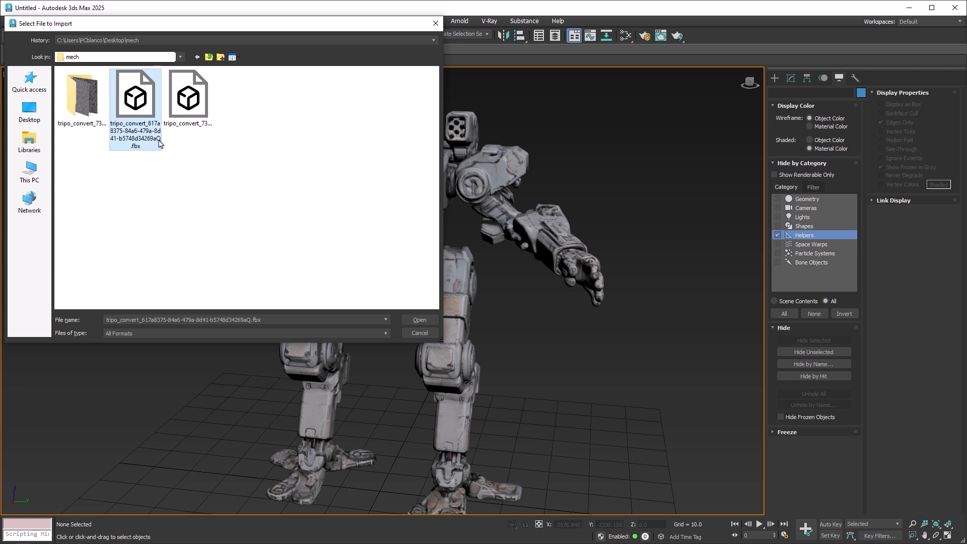
left_click(188, 105)
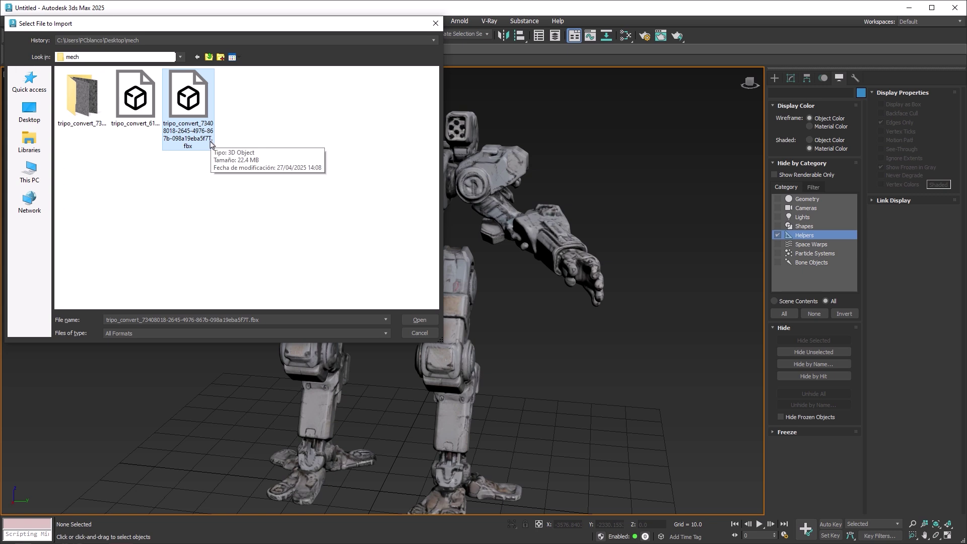
left_click(136, 101)
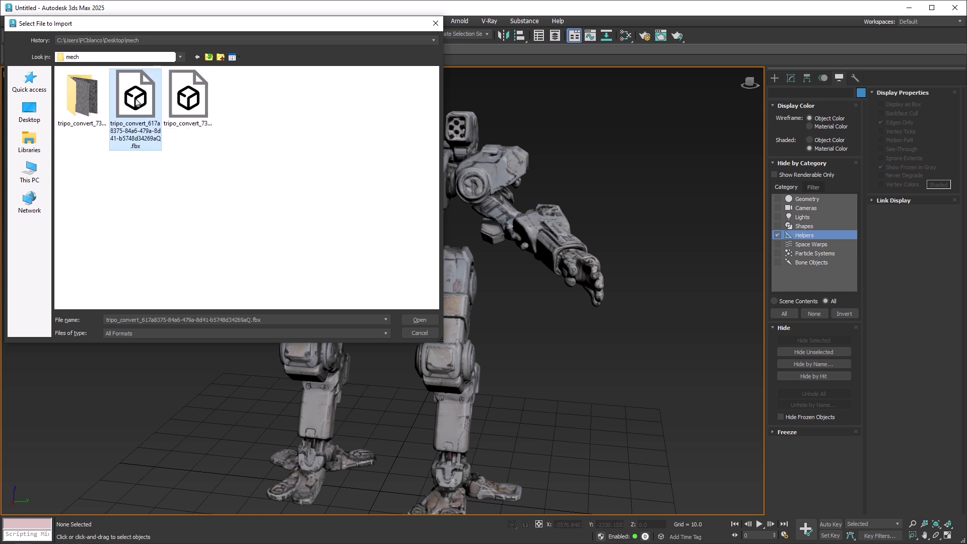
left_click(94, 106)
double_click(83, 93)
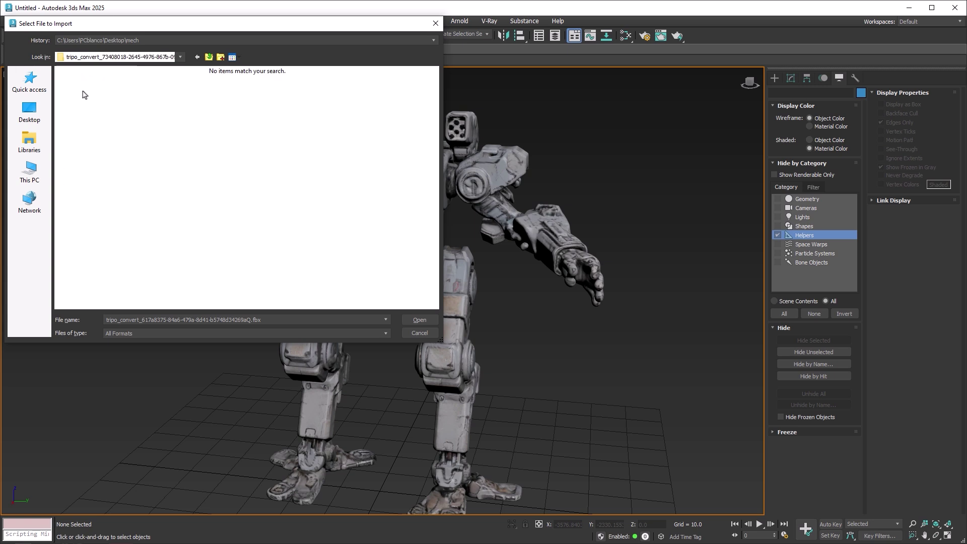
left_click(200, 60)
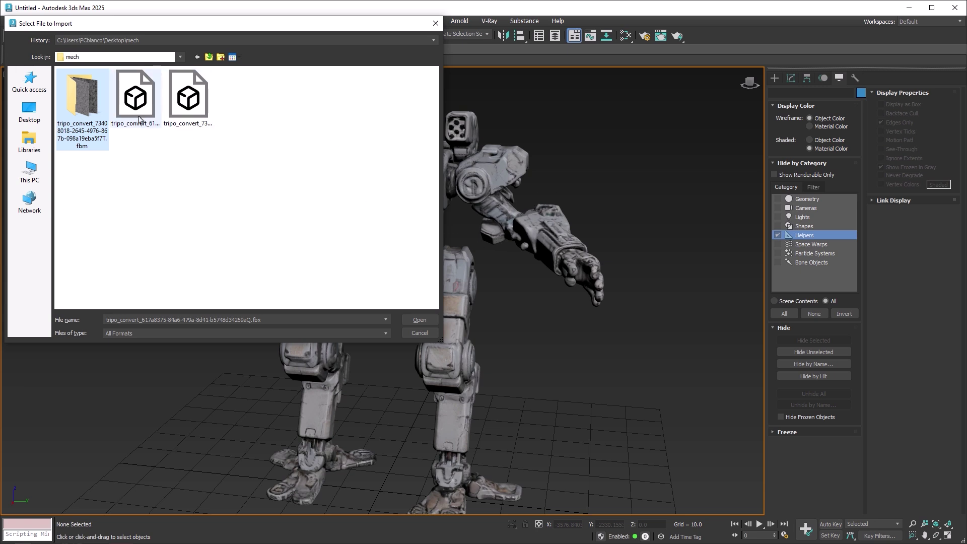
left_click(145, 103)
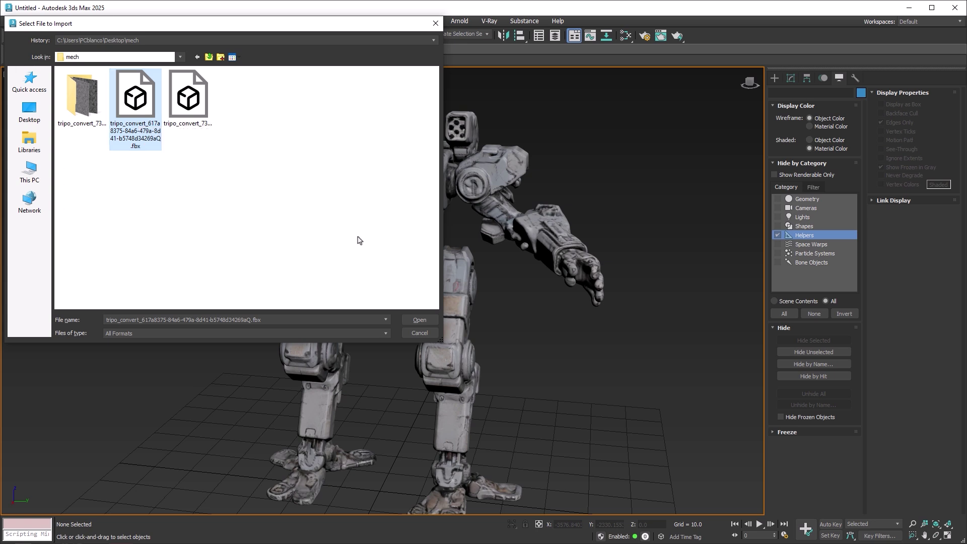
left_click(420, 321)
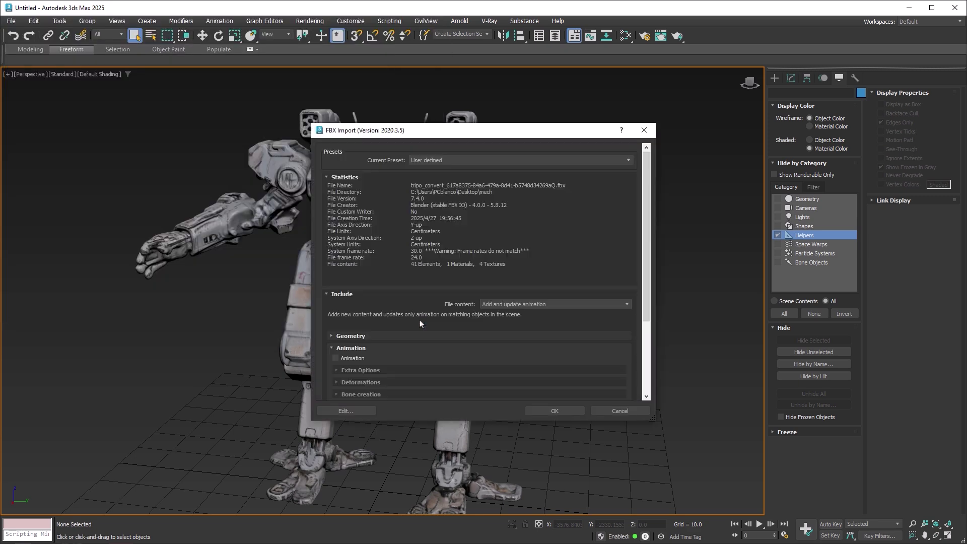
Step: Confirm the FBX import and move the new mech along Y beside the first one
left_click(553, 411)
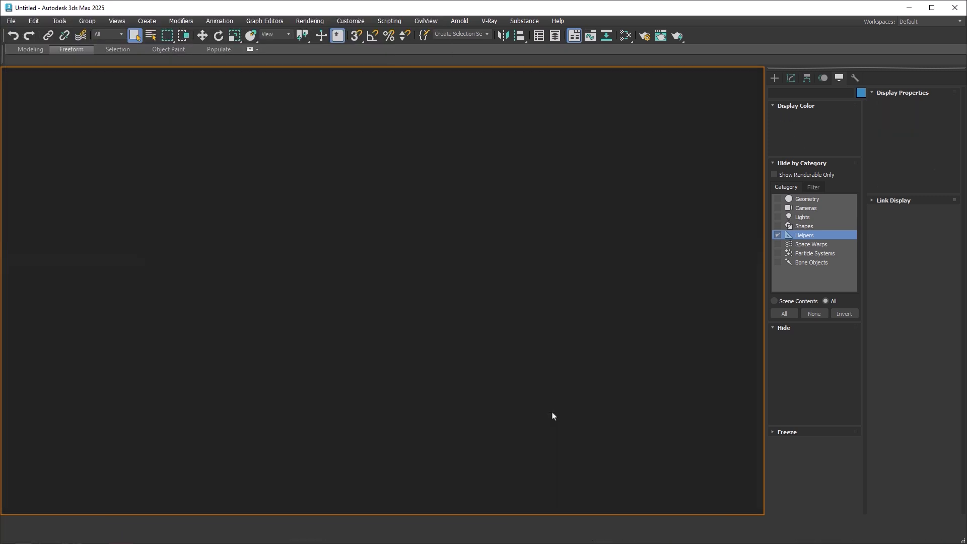
scroll(544, 384, "up", 3)
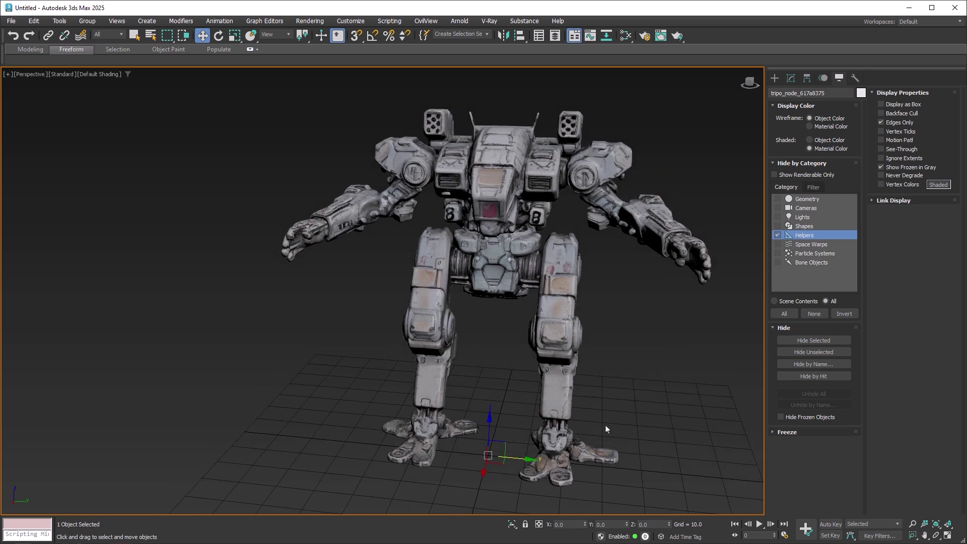
left_click_drag(529, 461, 146, 423)
left_click_drag(289, 324, 354, 333)
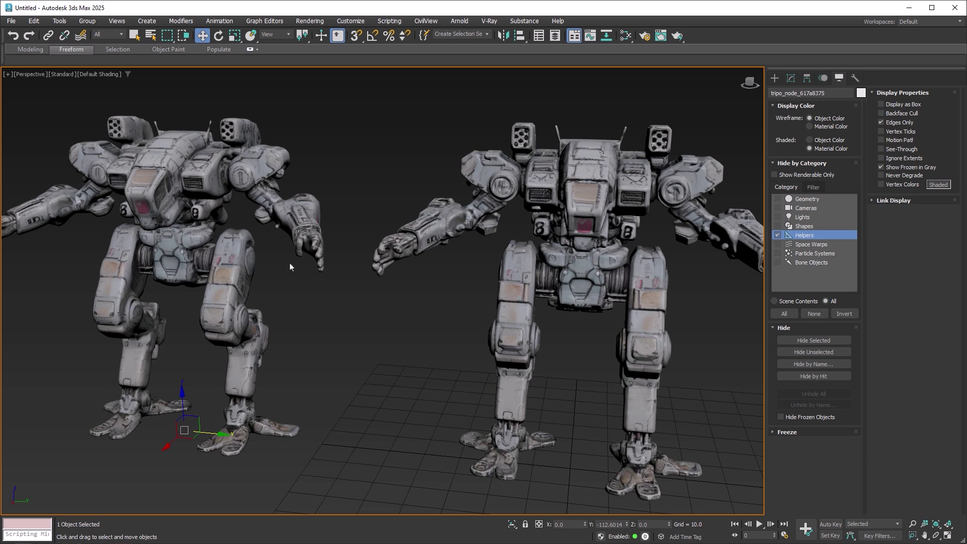
Step: Turn on Edged Faces and zoom around the torsos to compare both mechs' wireframe topology
key("F4")
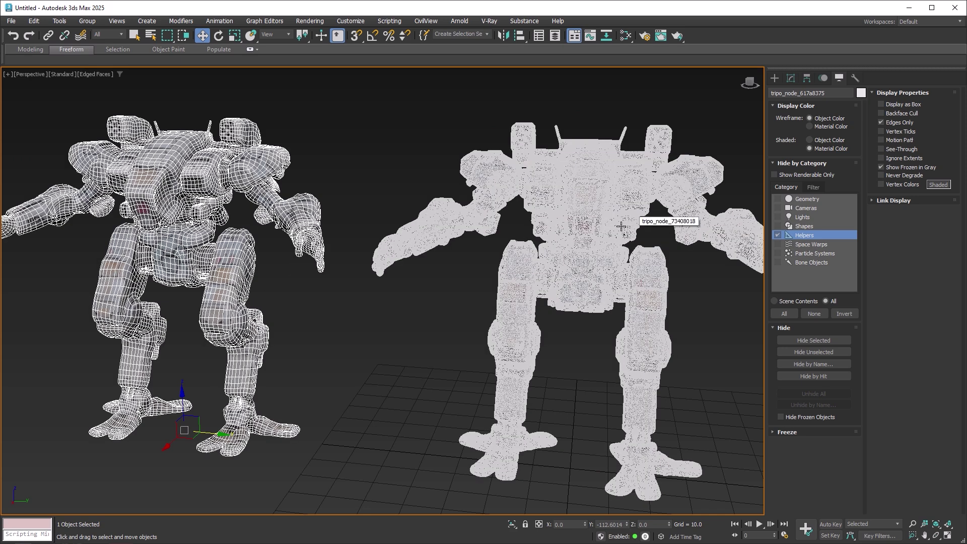
scroll(241, 257, "up", 3)
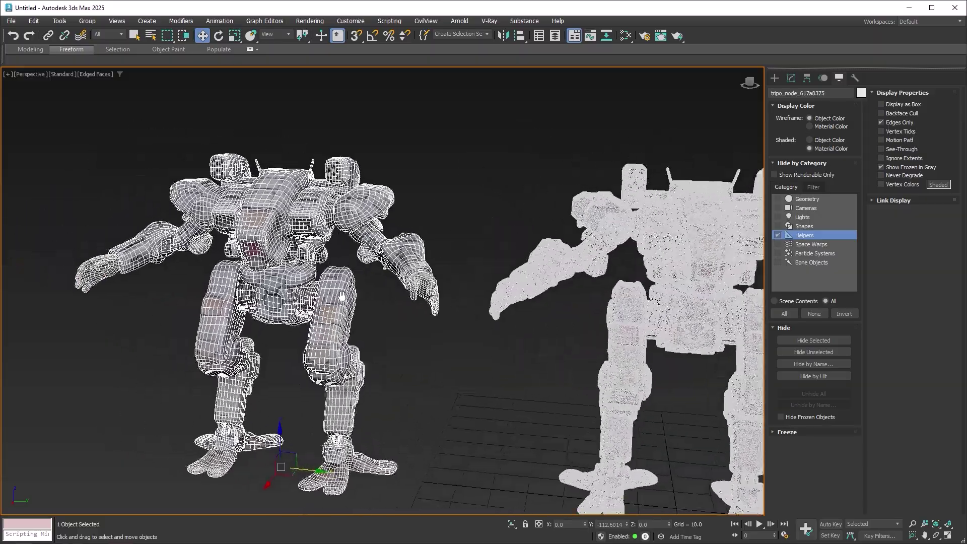
scroll(352, 299, "up", 5)
scroll(353, 300, "down", 5)
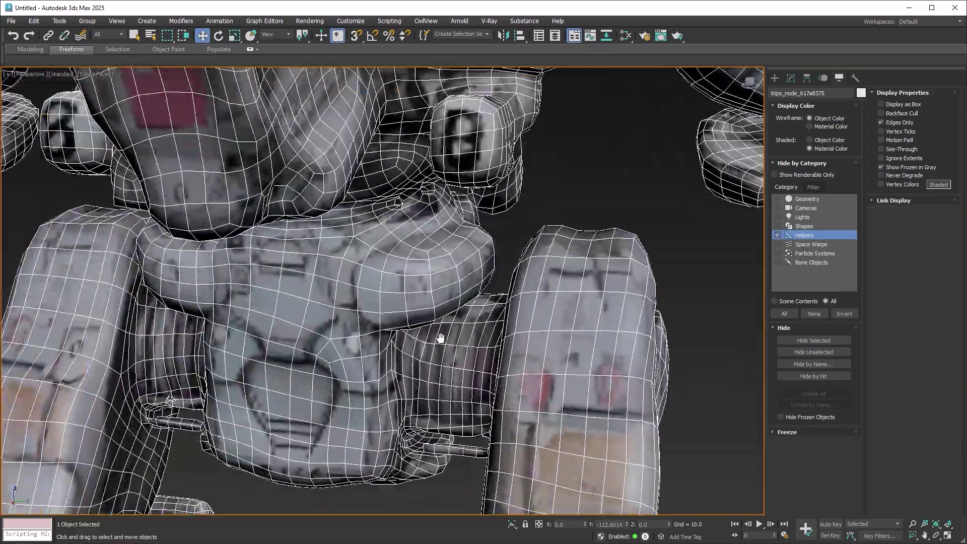
scroll(479, 312, "up", 4)
left_click_drag(479, 312, 201, 275)
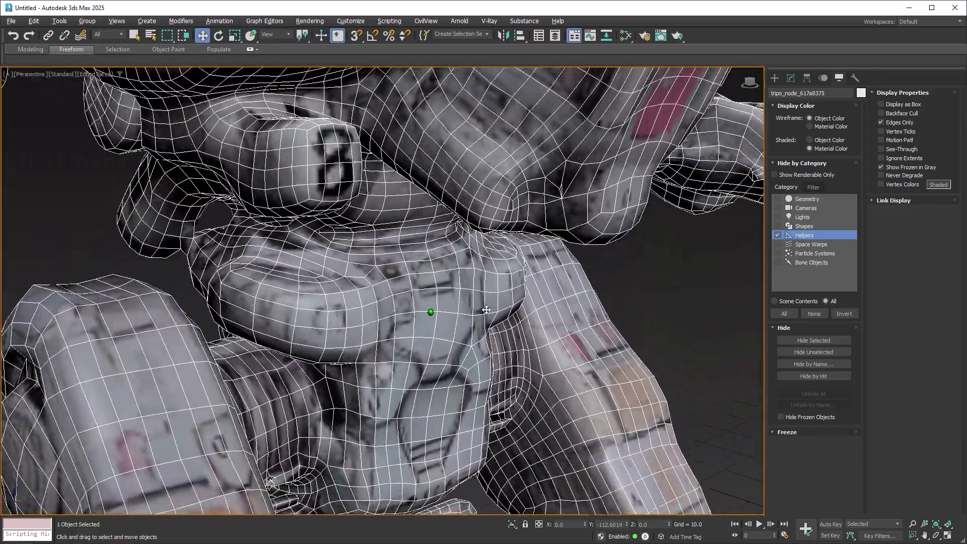
scroll(476, 305, "down", 5)
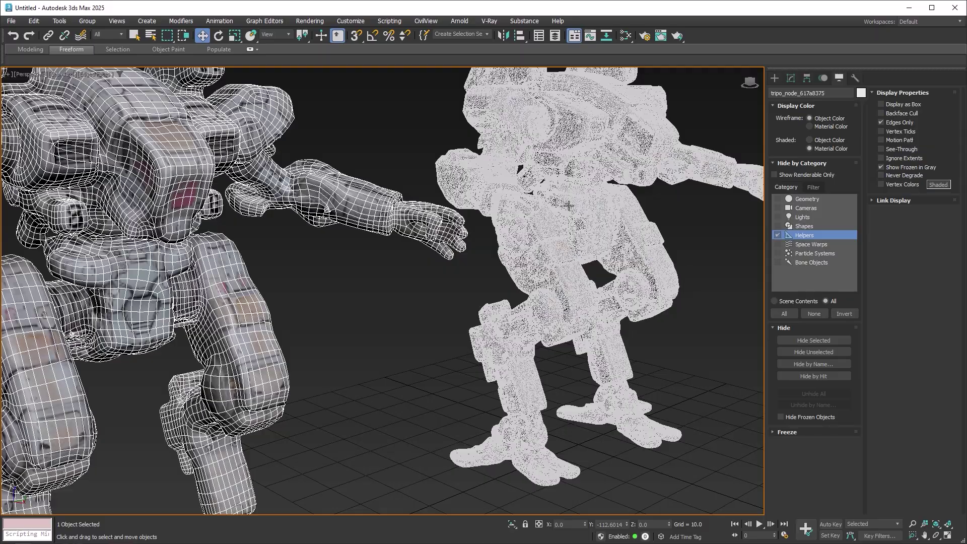
scroll(569, 206, "up", 3)
scroll(568, 206, "up", 3)
mouse_move(395, 251)
left_mouse_down()
mouse_move(353, 241)
mouse_move(513, 246)
left_mouse_up()
scroll(354, 241, "down", 5)
scroll(353, 241, "down", 3)
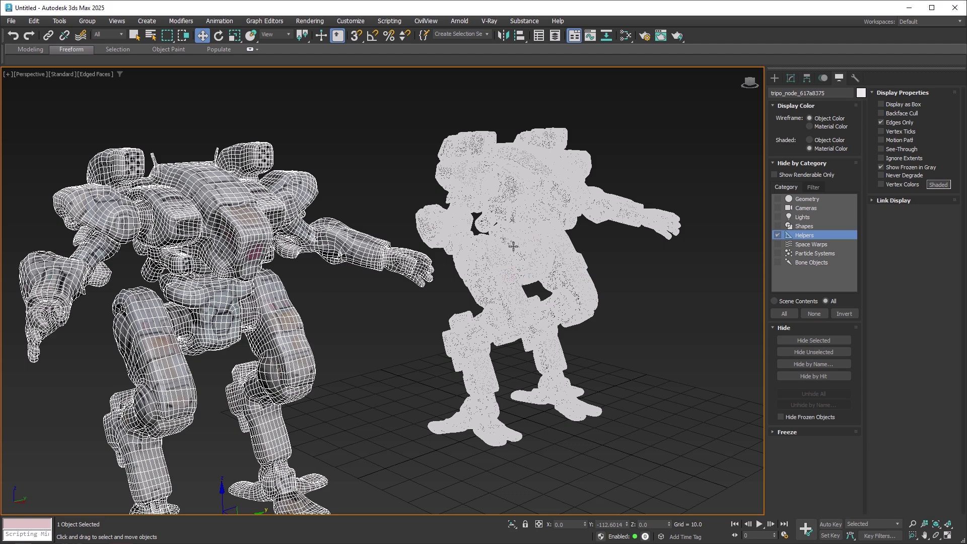
scroll(513, 246, "up", 5)
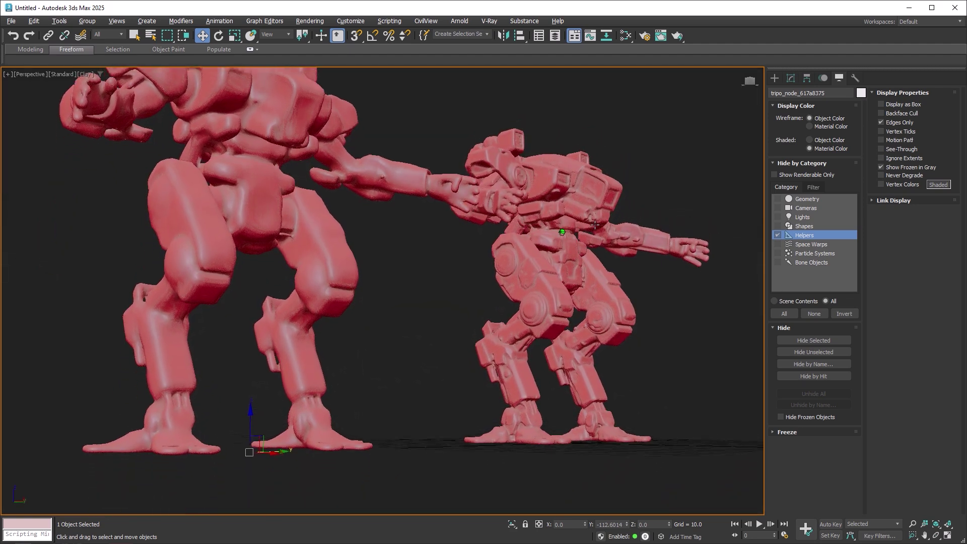
Step: Orbit and pan around both clay-shaded mechs to view them from front, sides and rear
mouse_move(595, 224)
left_mouse_down()
mouse_move(492, 211)
mouse_move(359, 232)
left_mouse_up()
left_click_drag(615, 253, 280, 244)
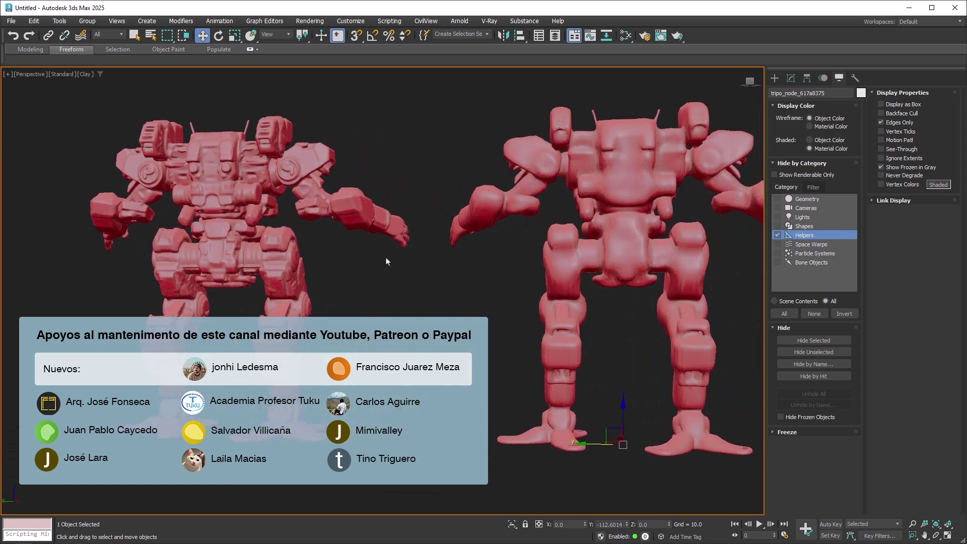
mouse_move(619, 250)
left_mouse_down()
mouse_move(578, 248)
mouse_move(549, 265)
mouse_move(639, 255)
mouse_move(336, 246)
left_mouse_up()
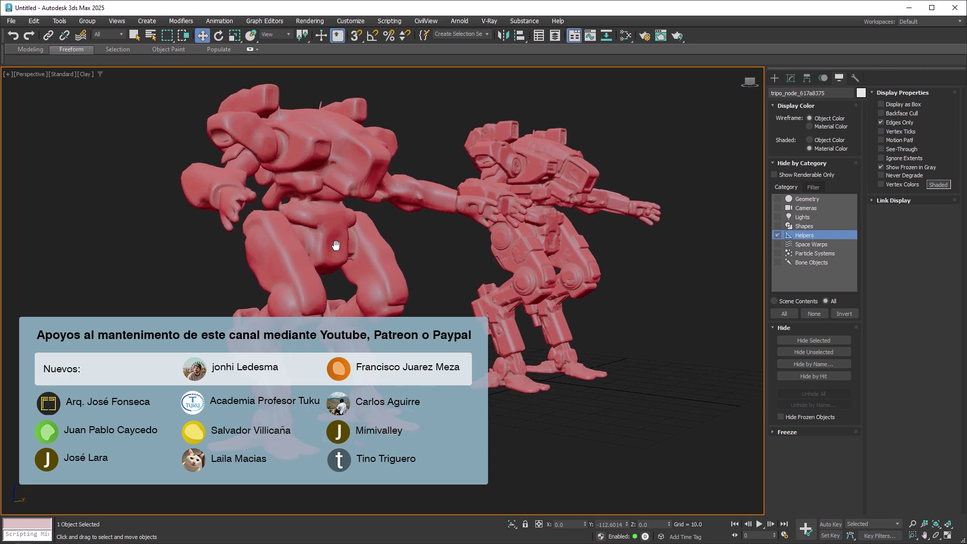
mouse_move(558, 247)
left_mouse_down()
mouse_move(508, 247)
mouse_move(508, 172)
mouse_move(506, 319)
mouse_move(437, 243)
left_mouse_up()
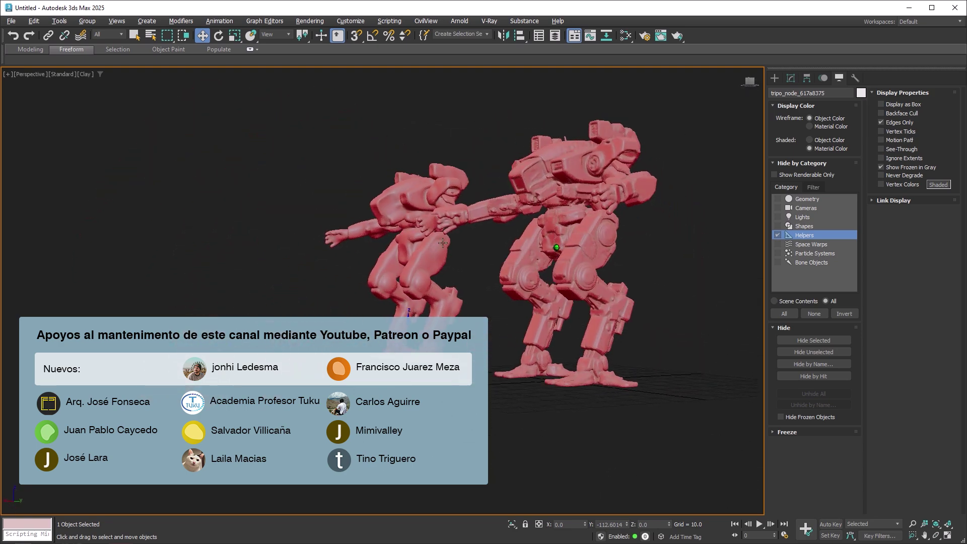
left_click_drag(438, 243, 513, 246)
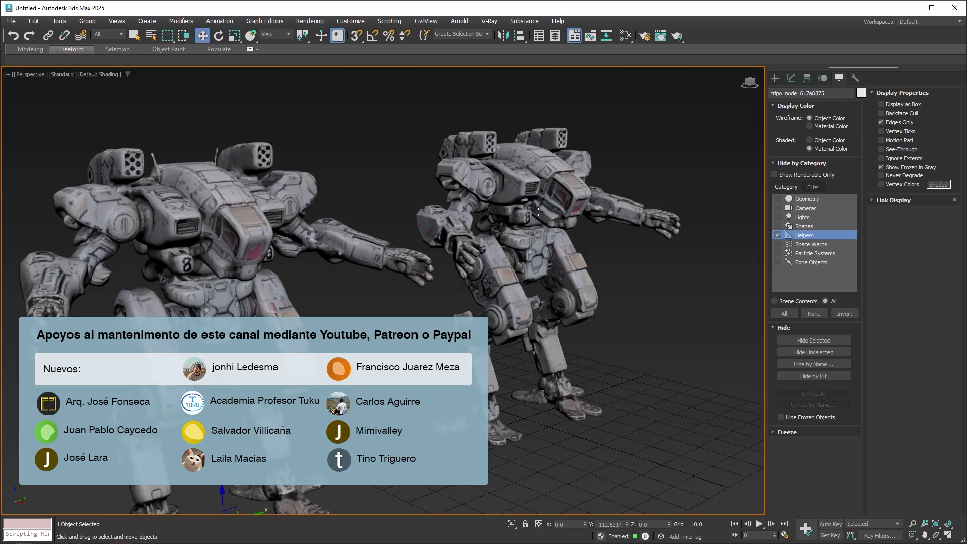
mouse_move(539, 212)
left_mouse_down()
mouse_move(453, 252)
mouse_move(384, 202)
mouse_move(301, 199)
mouse_move(218, 220)
mouse_move(209, 182)
left_mouse_up()
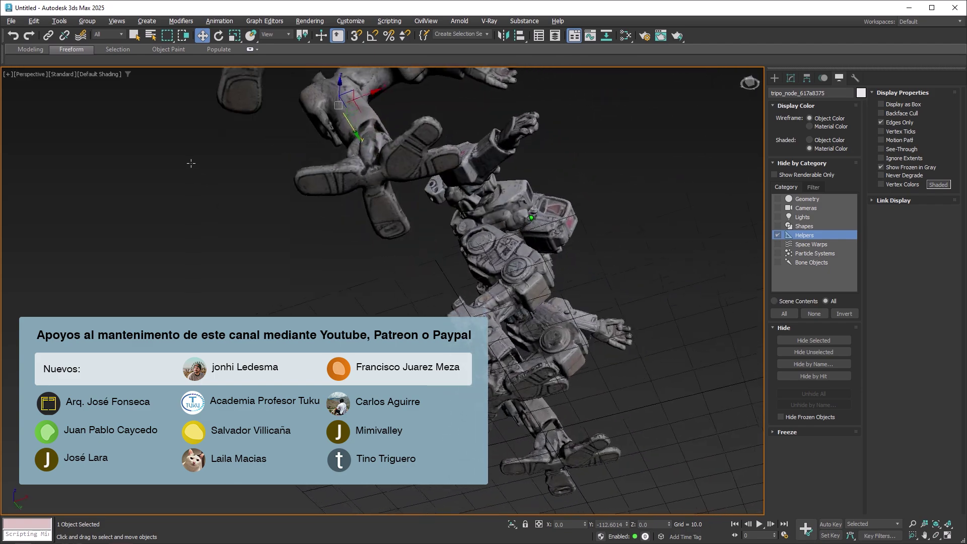
Step: Zoom and orbit over the hand, leg and body textures up close, then frame the mech with Z
mouse_move(208, 182)
left_mouse_down()
mouse_move(169, 146)
mouse_move(112, 148)
mouse_move(76, 211)
mouse_move(375, 273)
left_mouse_up()
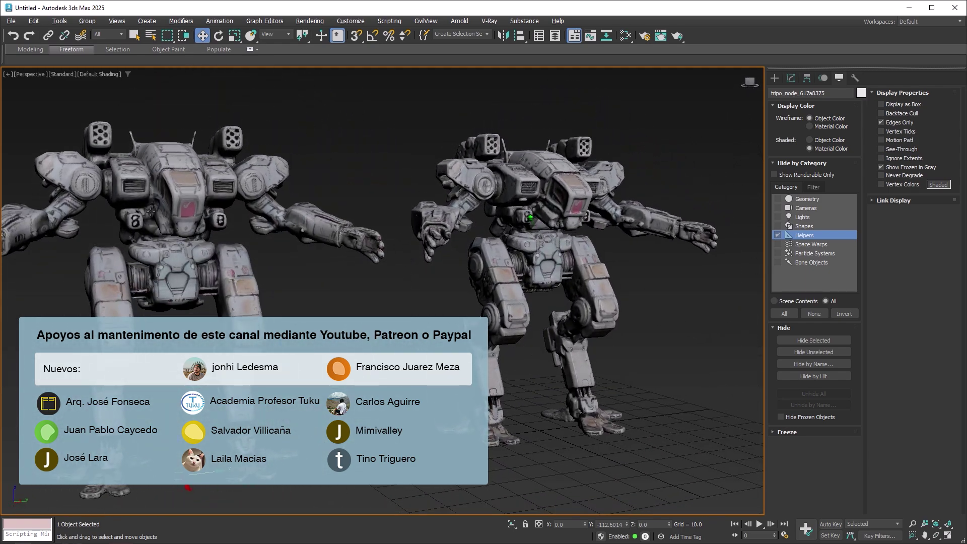
scroll(503, 263, "up", 5)
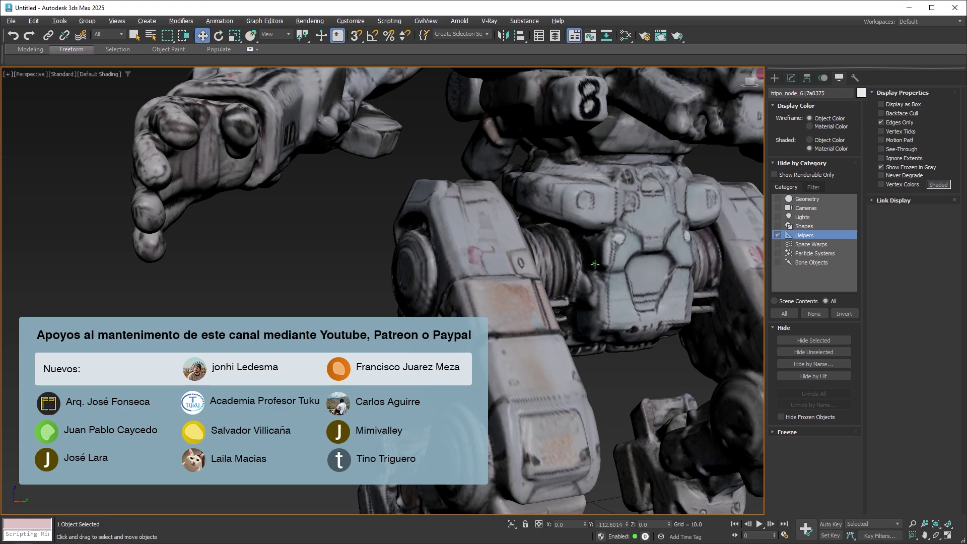
left_click_drag(595, 264, 473, 264)
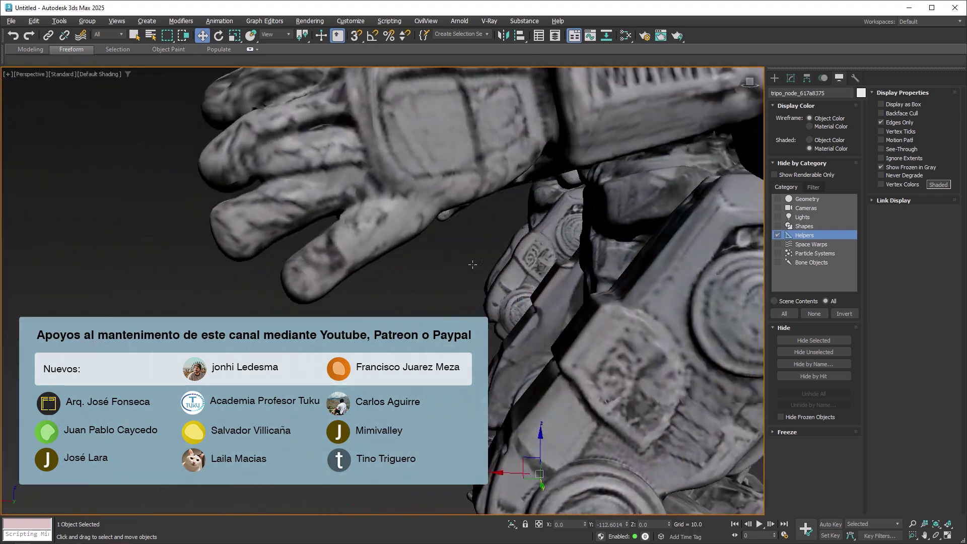
mouse_move(473, 264)
left_mouse_down()
mouse_move(397, 313)
mouse_move(438, 342)
left_mouse_up()
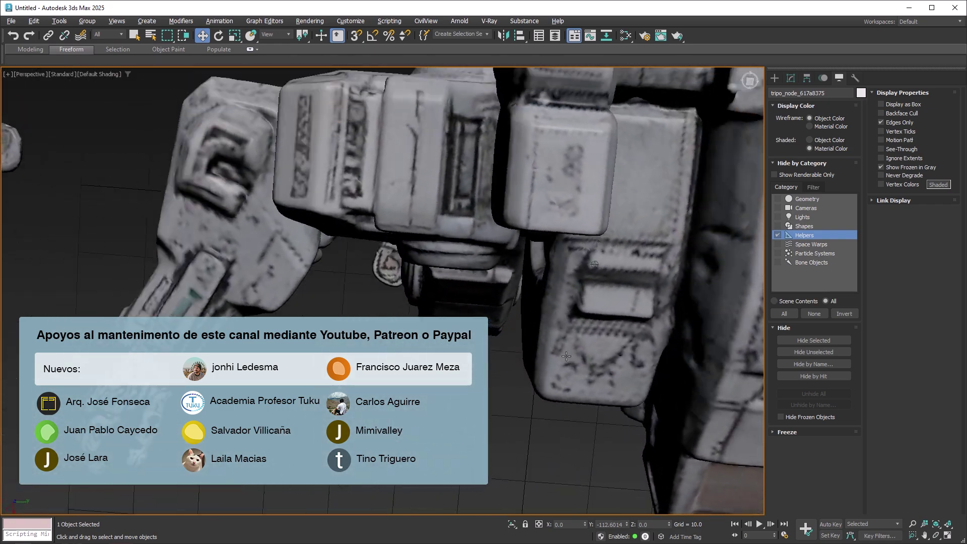
mouse_move(438, 342)
left_mouse_down()
mouse_move(596, 355)
mouse_move(702, 291)
mouse_move(496, 264)
left_mouse_up()
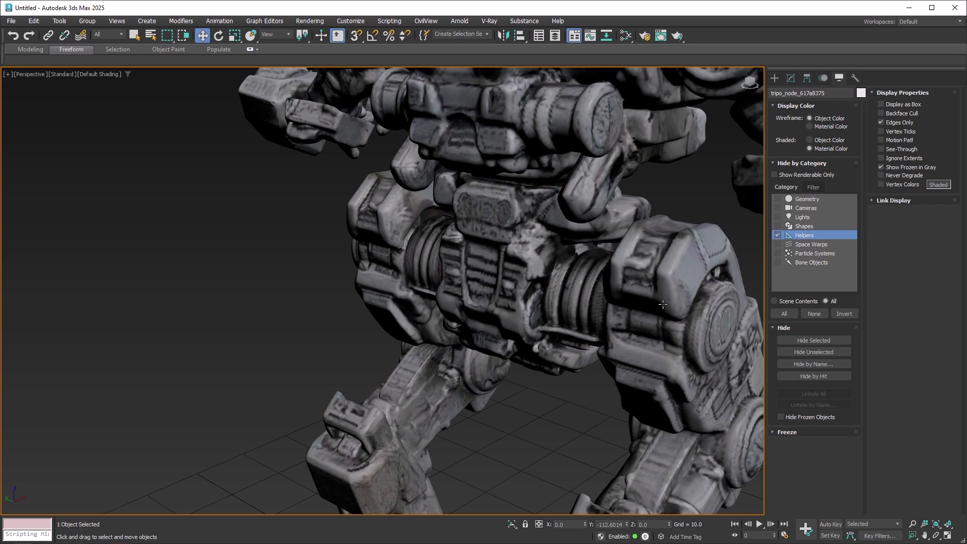
key("z")
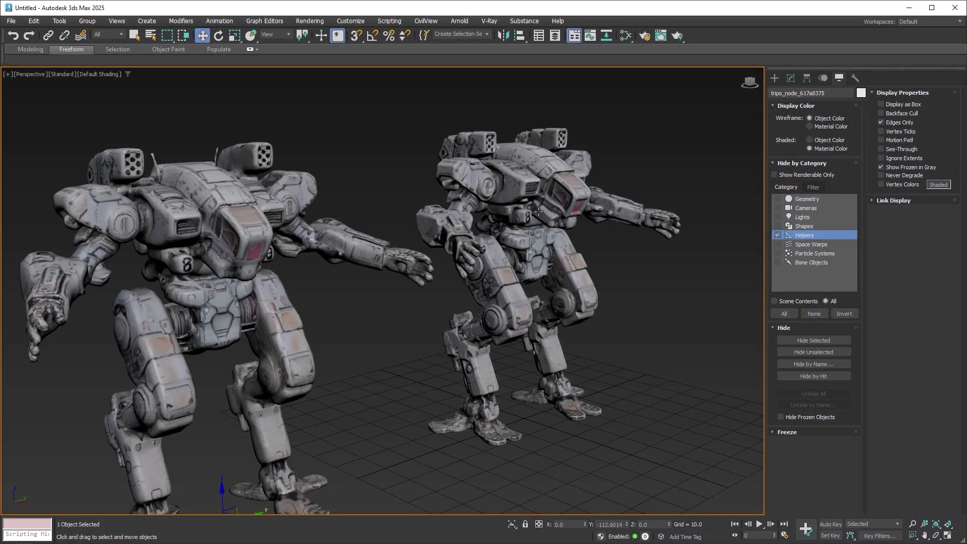
mouse_move(477, 234)
left_mouse_down()
mouse_move(436, 253)
mouse_move(363, 199)
mouse_move(319, 192)
left_mouse_up()
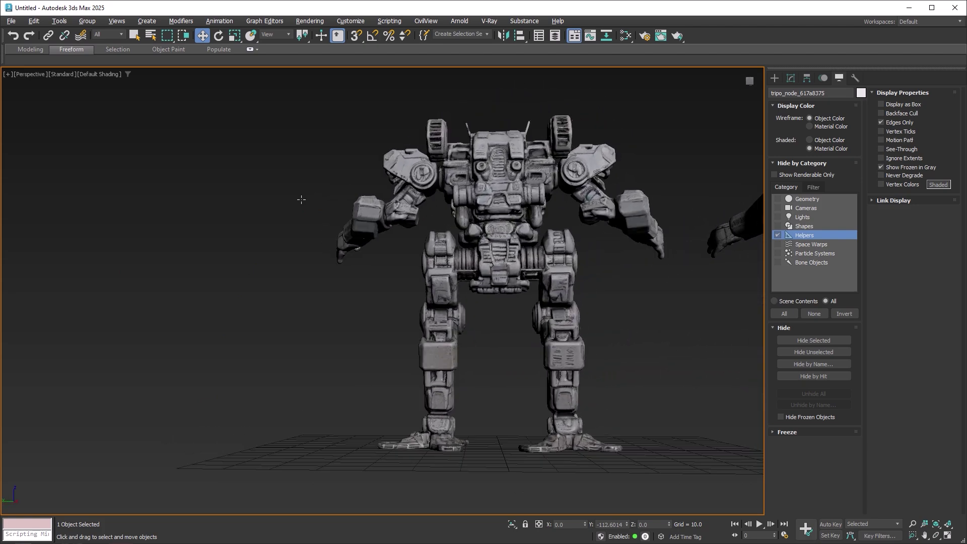
mouse_move(257, 219)
left_mouse_down()
mouse_move(214, 218)
mouse_move(208, 179)
mouse_move(190, 159)
mouse_move(130, 140)
mouse_move(82, 193)
mouse_move(168, 248)
mouse_move(151, 212)
left_mouse_up()
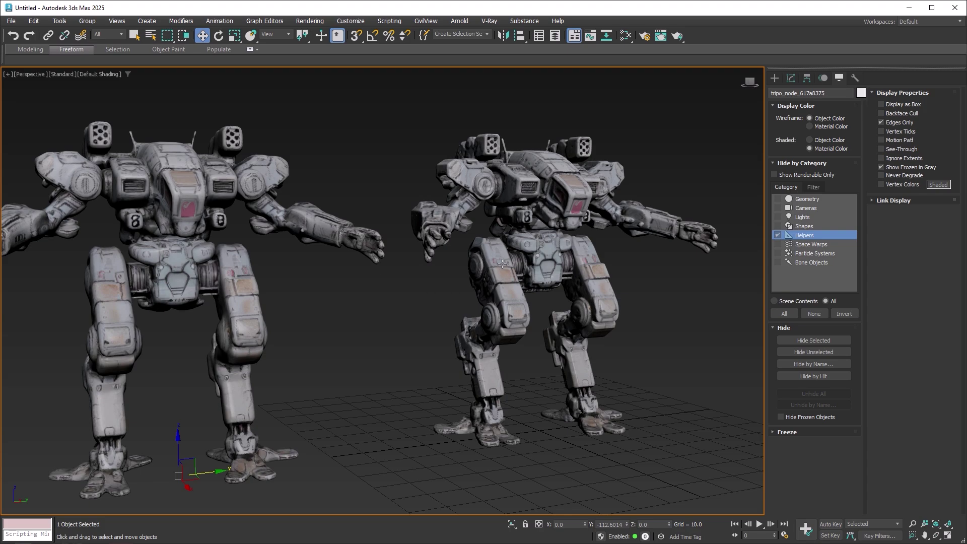
scroll(503, 263, "up", 5)
mouse_move(595, 264)
left_mouse_down()
mouse_move(472, 264)
mouse_move(396, 314)
mouse_move(438, 341)
mouse_move(595, 355)
mouse_move(697, 287)
left_mouse_up()
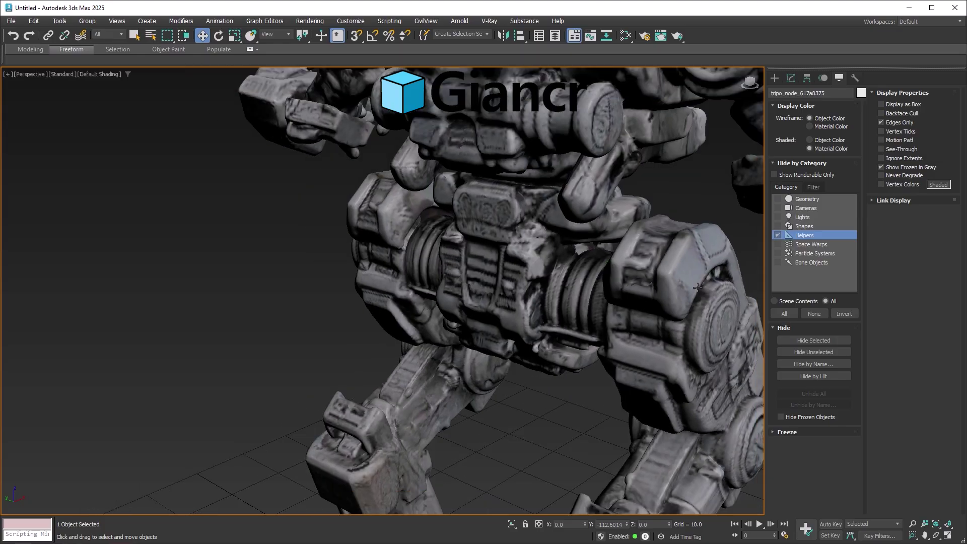